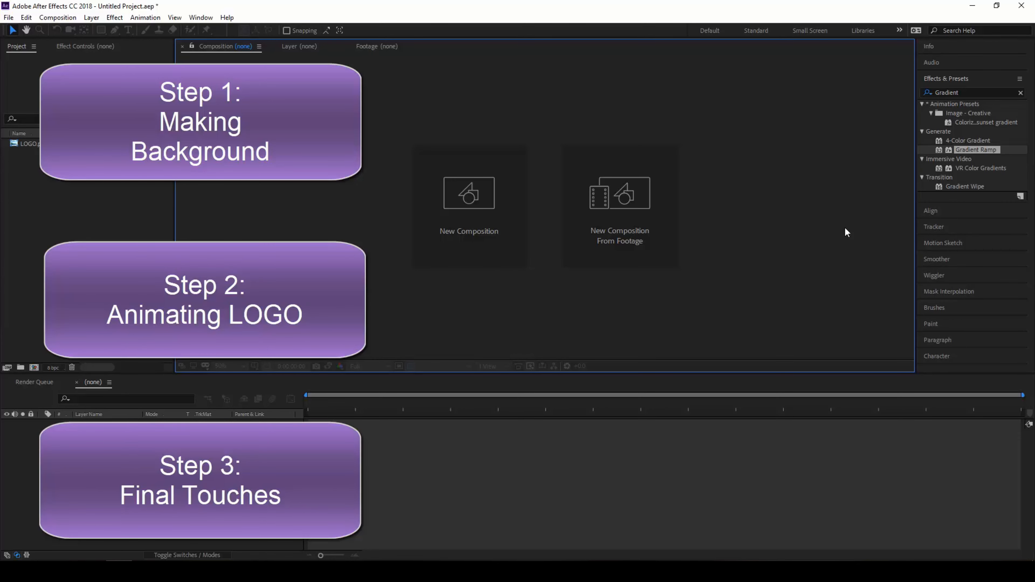
- Create a new composition named "Logo Reveal"
{"action": "left_click", "coordinate": [455, 205]}
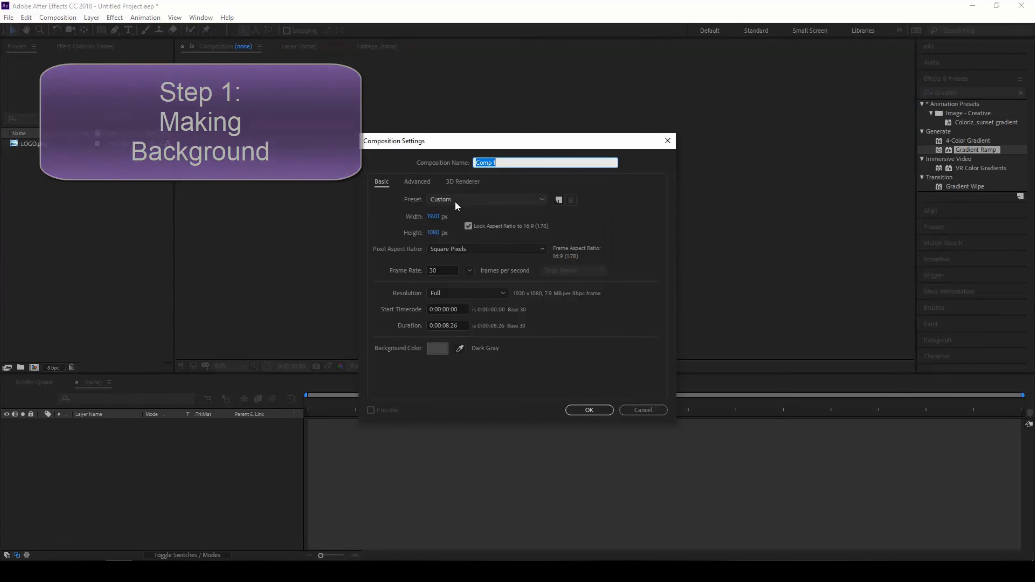
{"action": "type", "text": "Logo Reveal"}
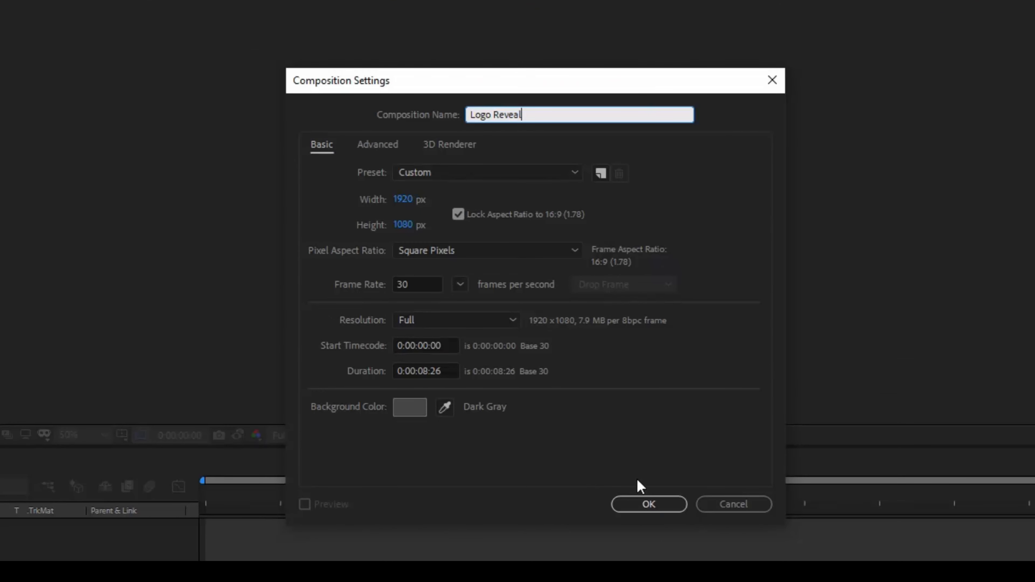
{"action": "left_click", "coordinate": [644, 504]}
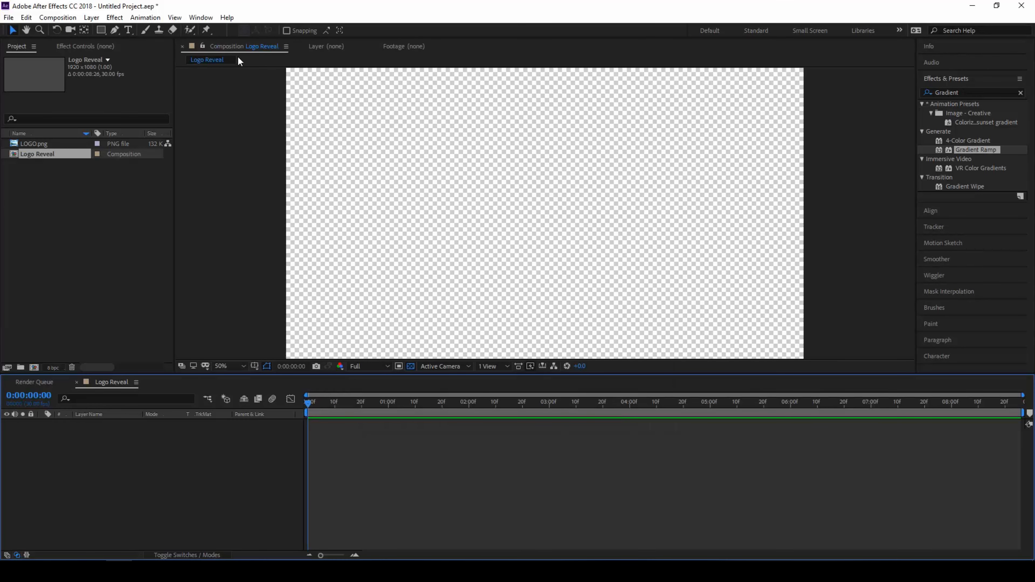
- Add a white full-frame solid layer named "Background" to the Logo Reveal composition
{"action": "left_click", "coordinate": [91, 18]}
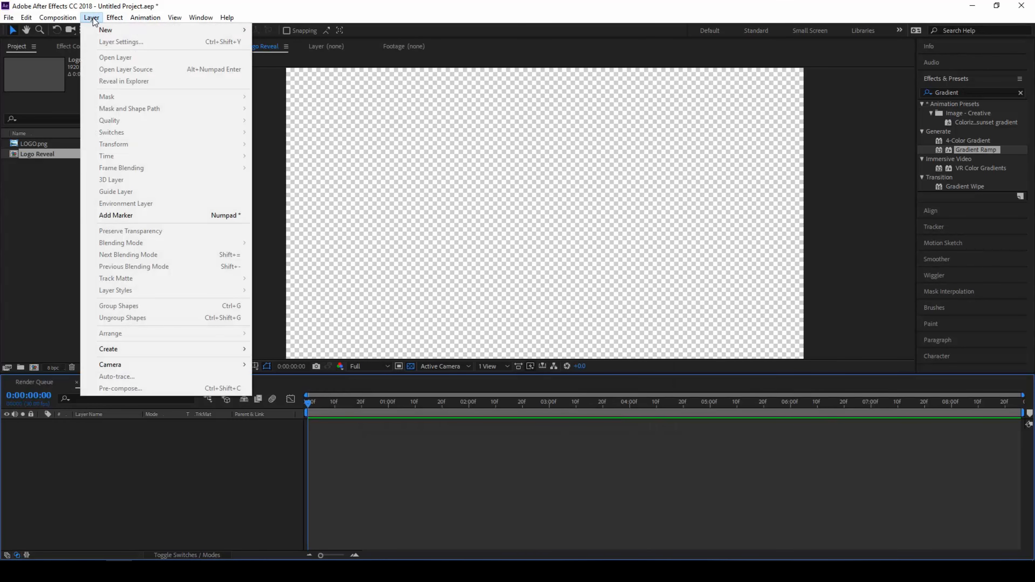
{"action": "mouse_move", "coordinate": [105, 31]}
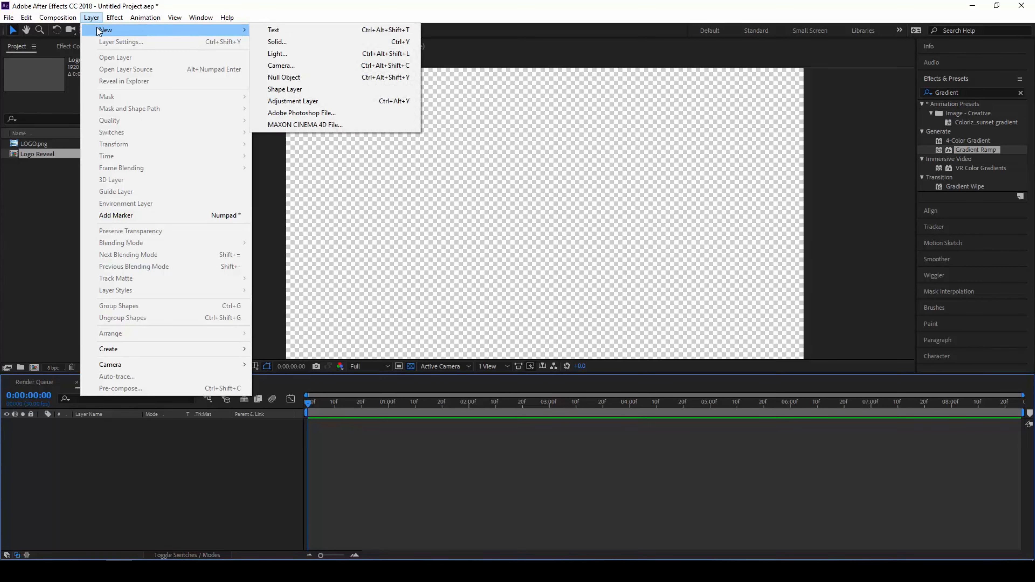
{"action": "left_click", "coordinate": [352, 42]}
{"action": "type", "text": "Background"}
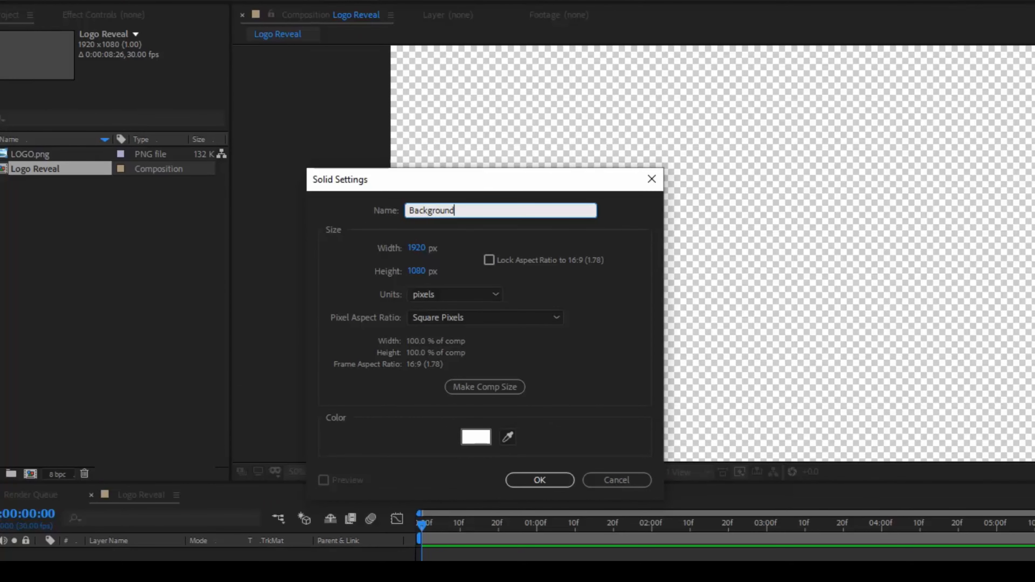
{"action": "key", "text": "Return"}
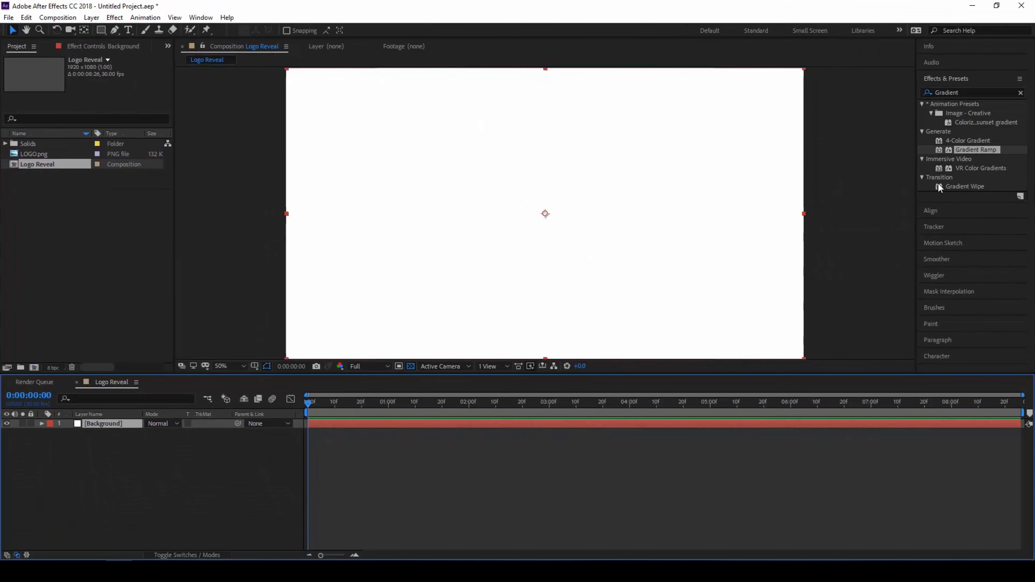
- Find the Gradient Ramp effect by searching for "Gradient" and apply it to the Background layer
{"action": "left_click", "coordinate": [947, 93]}
{"action": "type", "text": "Grad"}
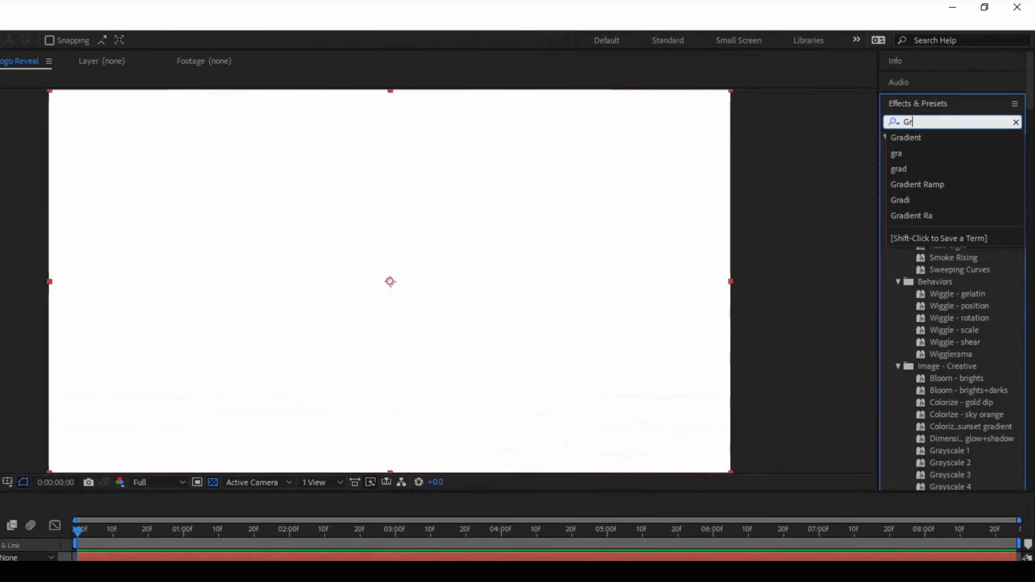
{"action": "type", "text": "ient"}
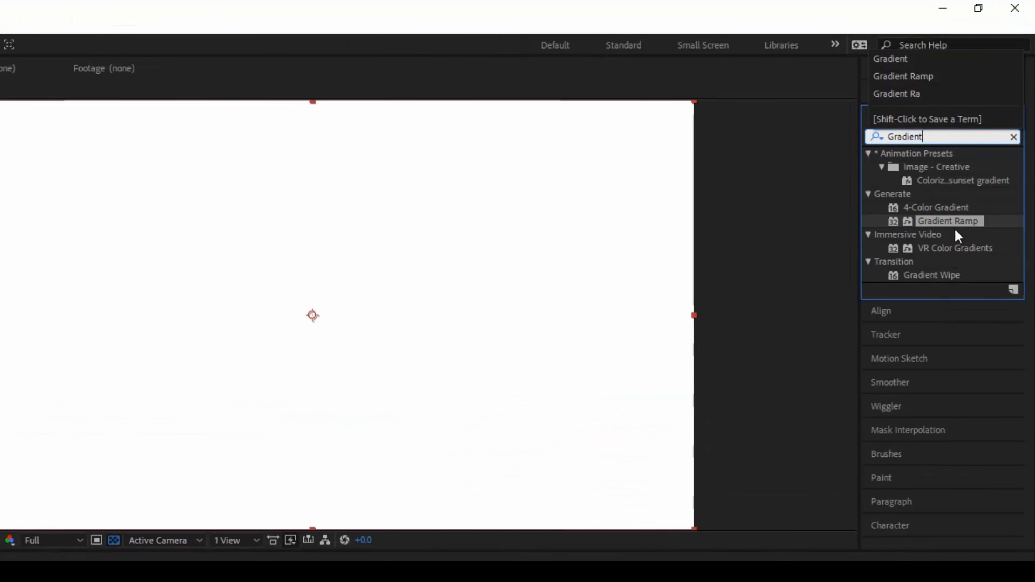
{"action": "left_click_drag", "start_coordinate": [952, 230], "coordinate": [386, 397]}
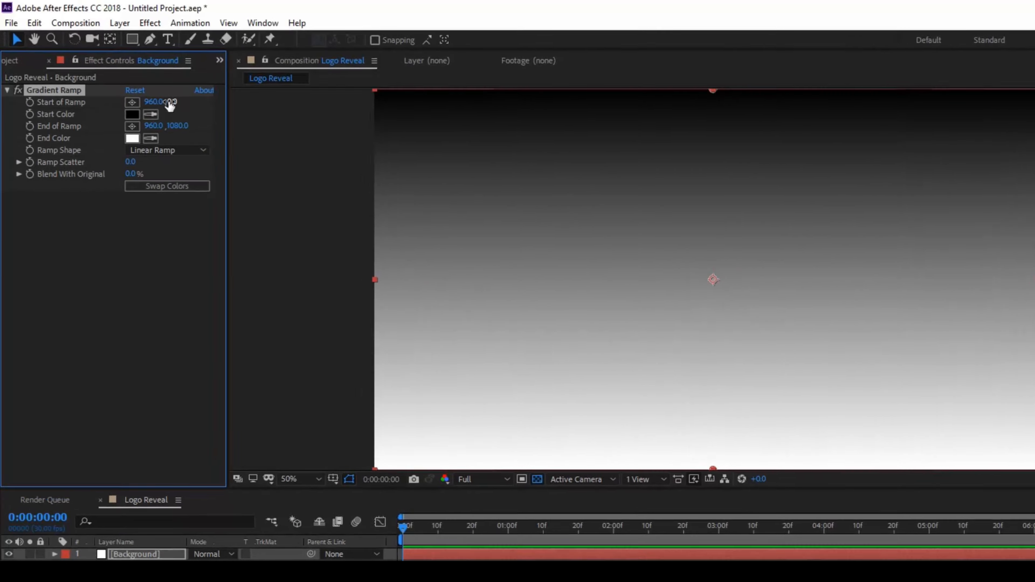
- Set the Gradient Ramp's start point Y value to 540 and its end point X value to 3000
{"action": "left_click", "coordinate": [130, 77]}
{"action": "type", "text": "540"}
{"action": "key", "text": "Return"}
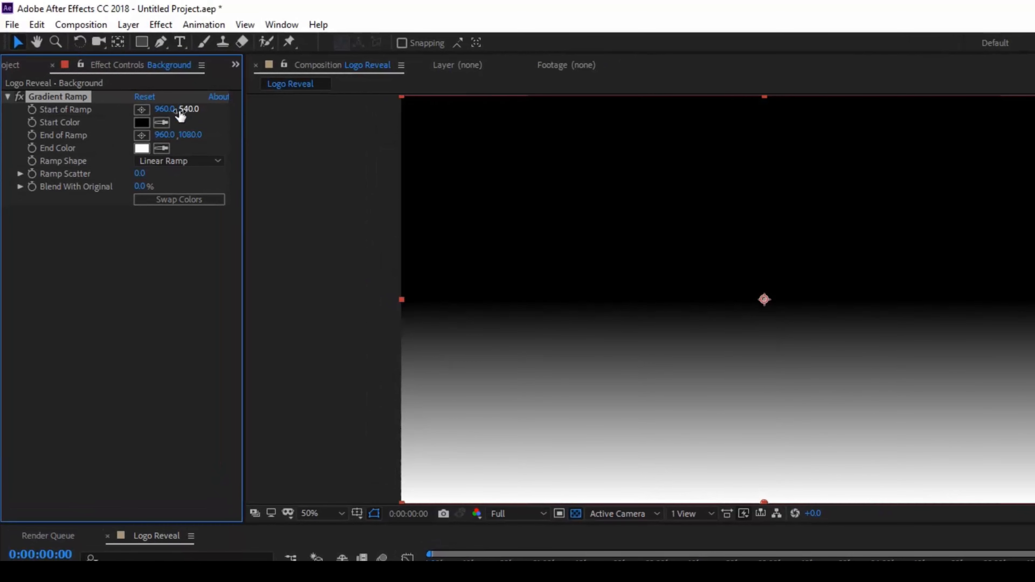
{"action": "left_click", "coordinate": [166, 135]}
{"action": "type", "text": "300"}
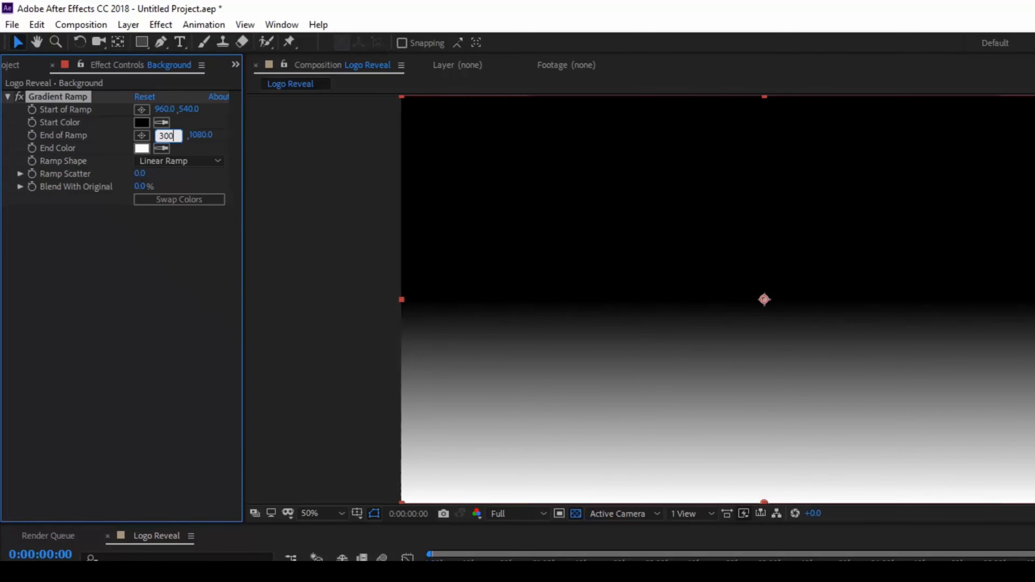
{"action": "key", "text": "Return"}
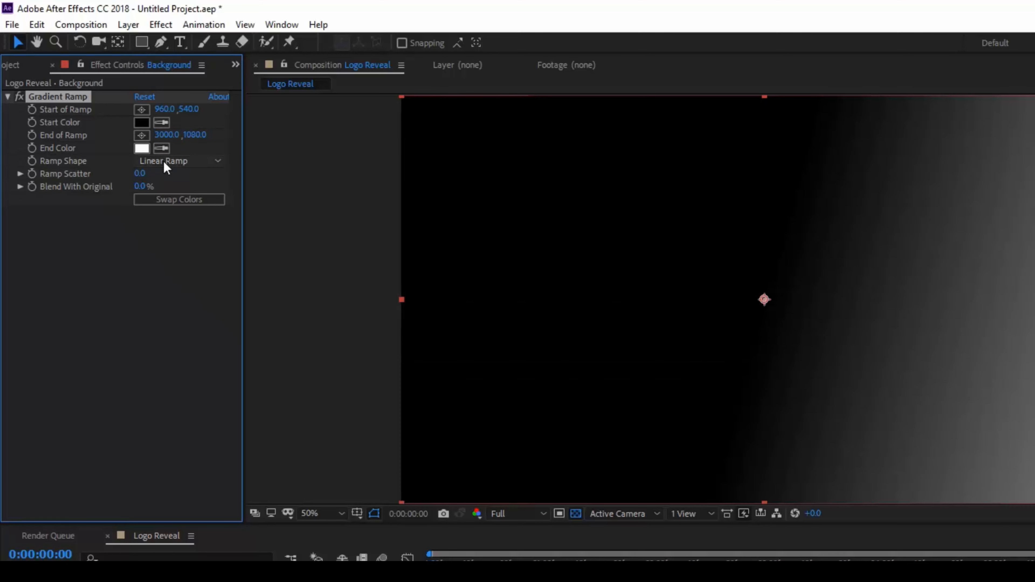
- Change the gradient's ramp shape to Radial Ramp and swap its start and end colors
{"action": "left_click", "coordinate": [163, 161]}
{"action": "left_click", "coordinate": [163, 193]}
{"action": "left_click", "coordinate": [184, 200]}
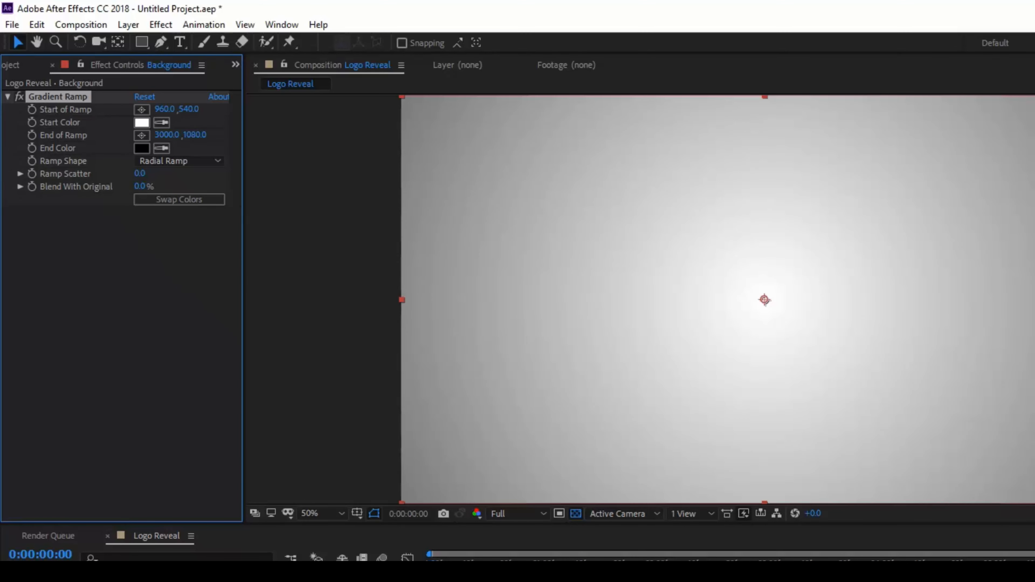
- Check the colors of LOGO.png, set the Gradient Ramp's end color to a bright cyan blue, and deselect the Background layer
{"action": "left_click", "coordinate": [11, 65]}
{"action": "left_click", "coordinate": [66, 216]}
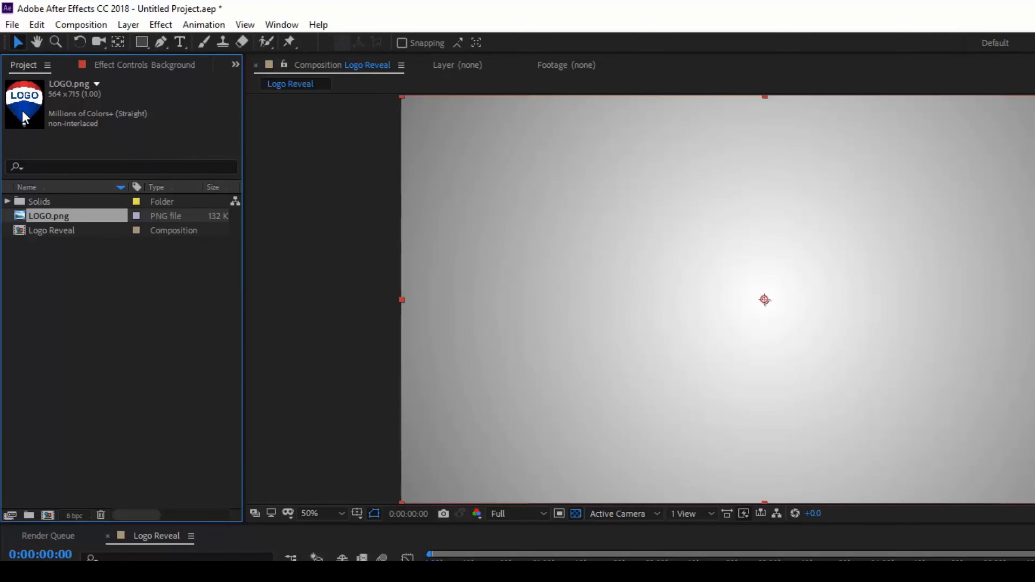
{"action": "left_click", "coordinate": [114, 65]}
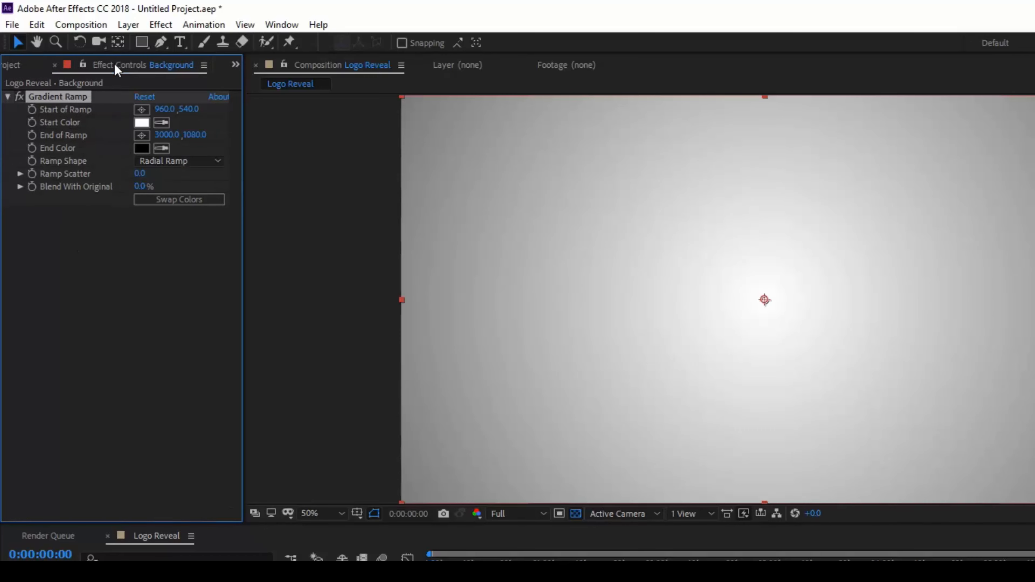
{"action": "left_click", "coordinate": [137, 149]}
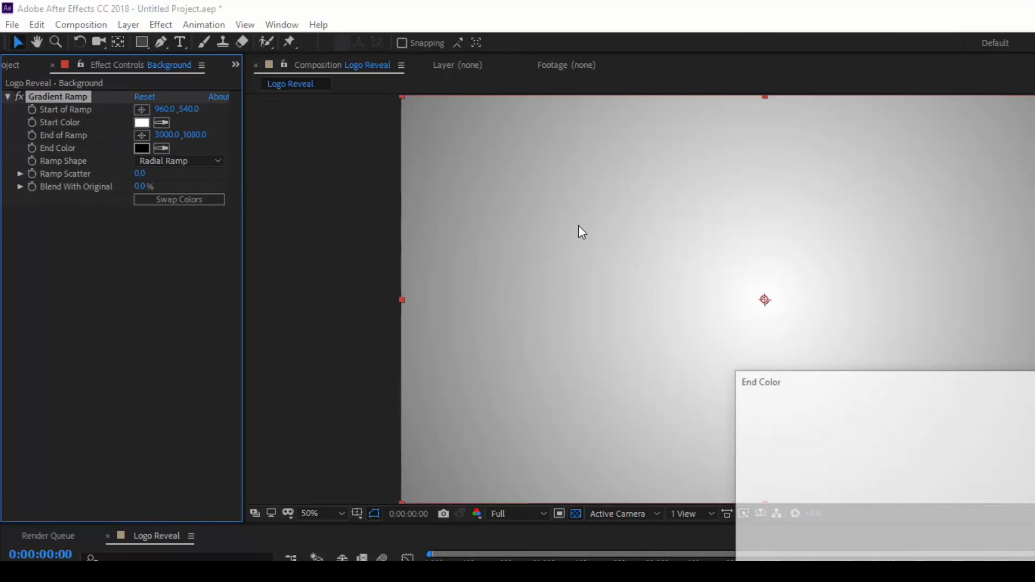
{"action": "left_click", "coordinate": [954, 473]}
{"action": "left_click_drag", "start_coordinate": [917, 453], "coordinate": [919, 413]}
{"action": "left_click", "coordinate": [958, 498]}
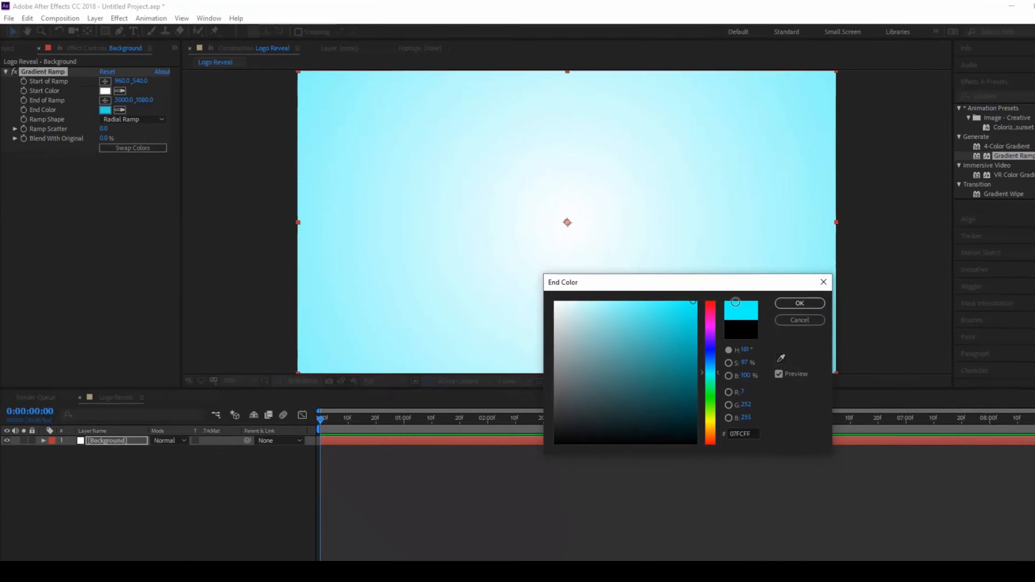
{"action": "left_click", "coordinate": [955, 362]}
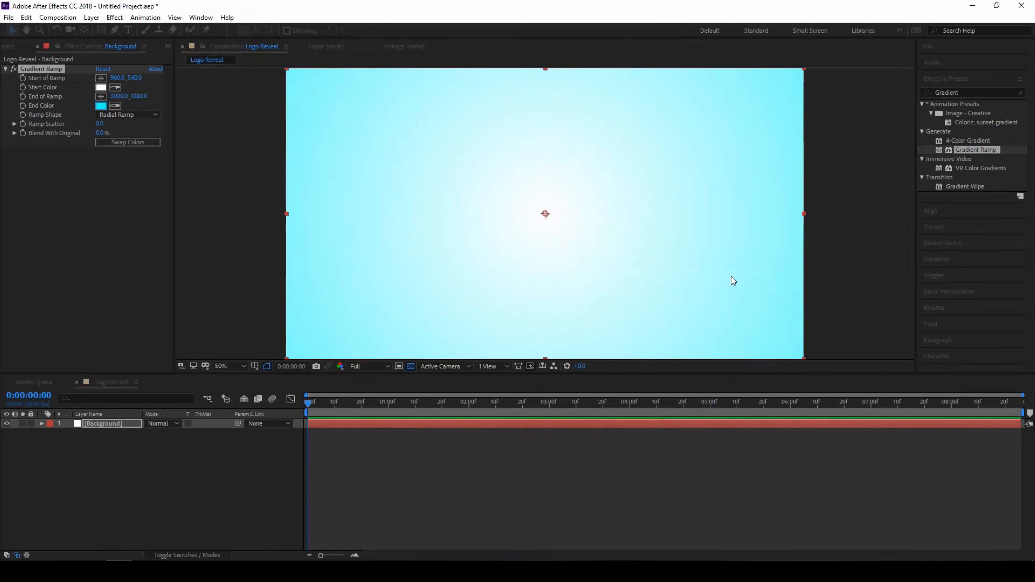
{"action": "left_click", "coordinate": [249, 208]}
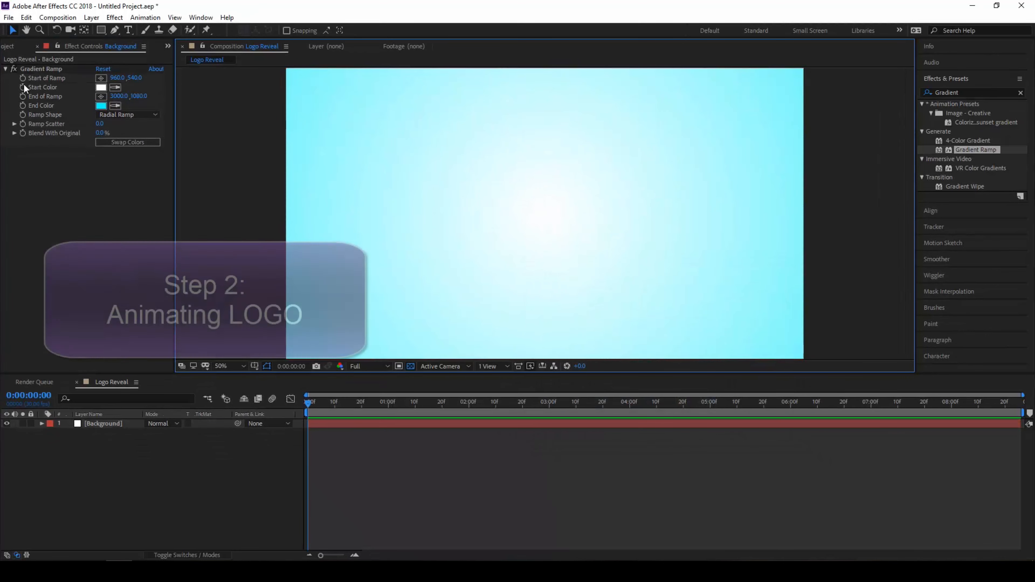
- Place LOGO.png at the center of the Logo Reveal composition, above the Background layer
{"action": "left_click", "coordinate": [6, 48]}
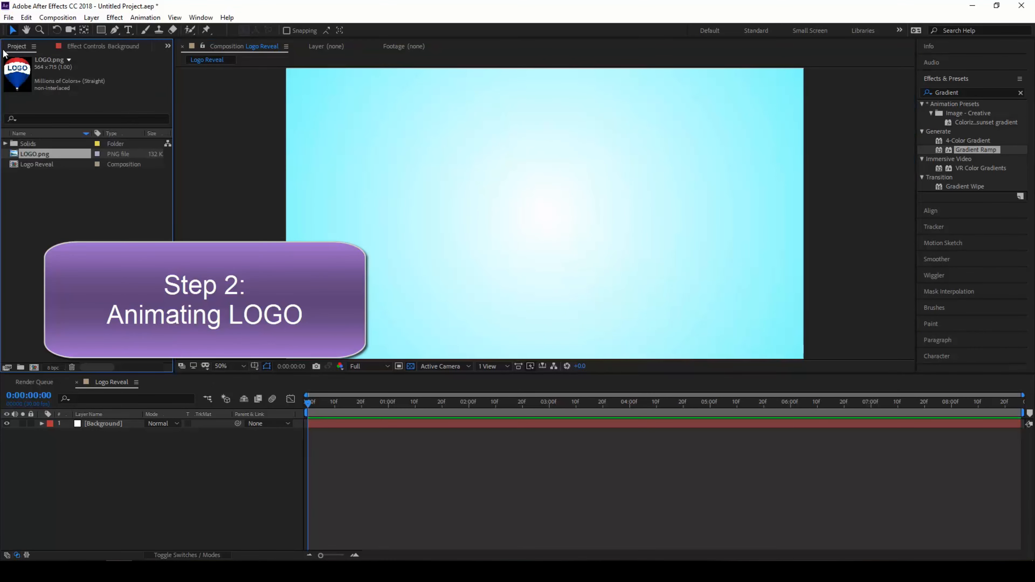
{"action": "left_click", "coordinate": [35, 203]}
{"action": "left_click", "coordinate": [27, 152]}
{"action": "left_click_drag", "start_coordinate": [25, 152], "coordinate": [545, 218]}
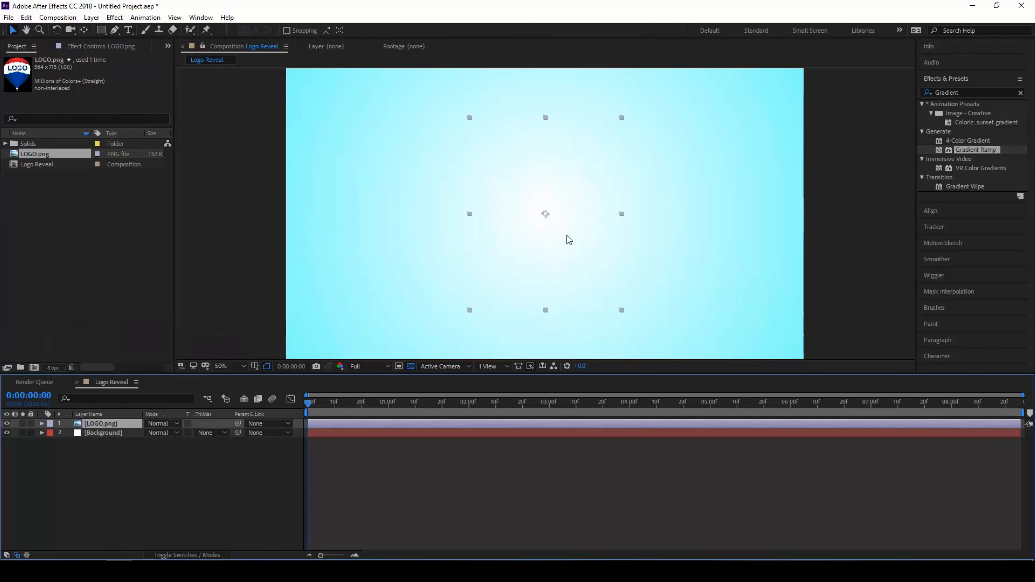
- Pre-compose the LOGO.png layer as "Logo", moving all attributes into the new composition
{"action": "right_click", "coordinate": [87, 424]}
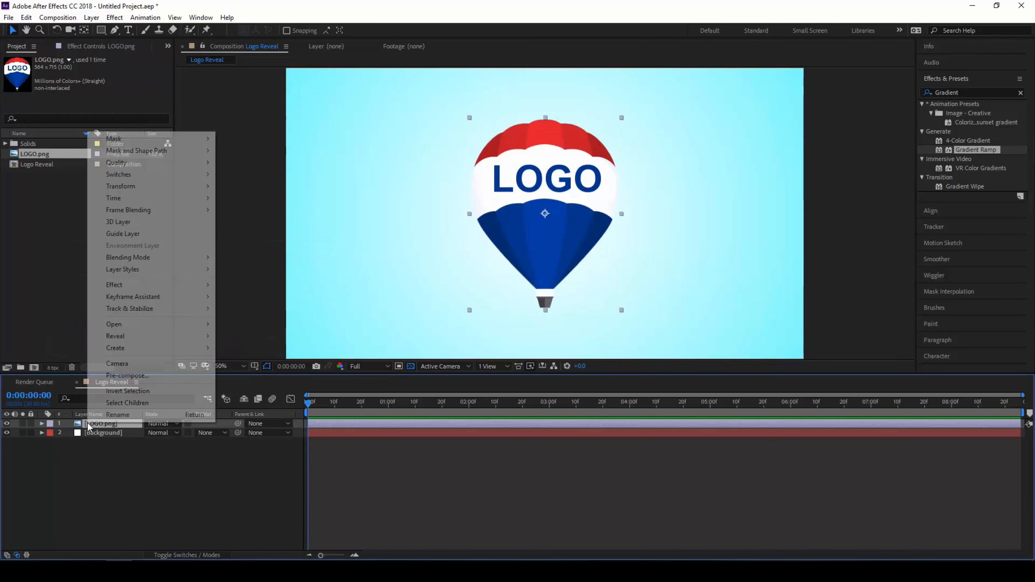
{"action": "left_click", "coordinate": [121, 376]}
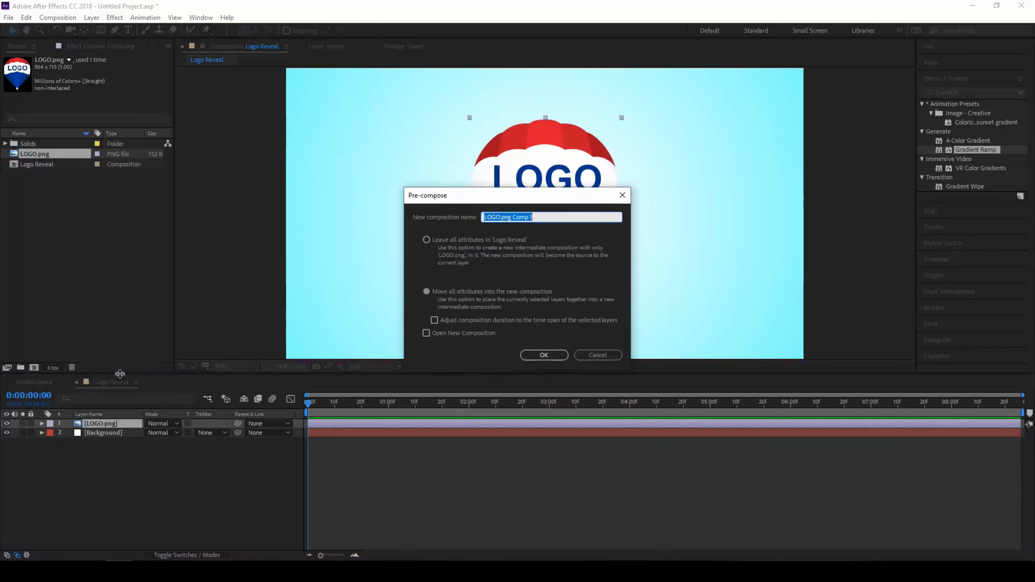
{"action": "type", "text": "Logo"}
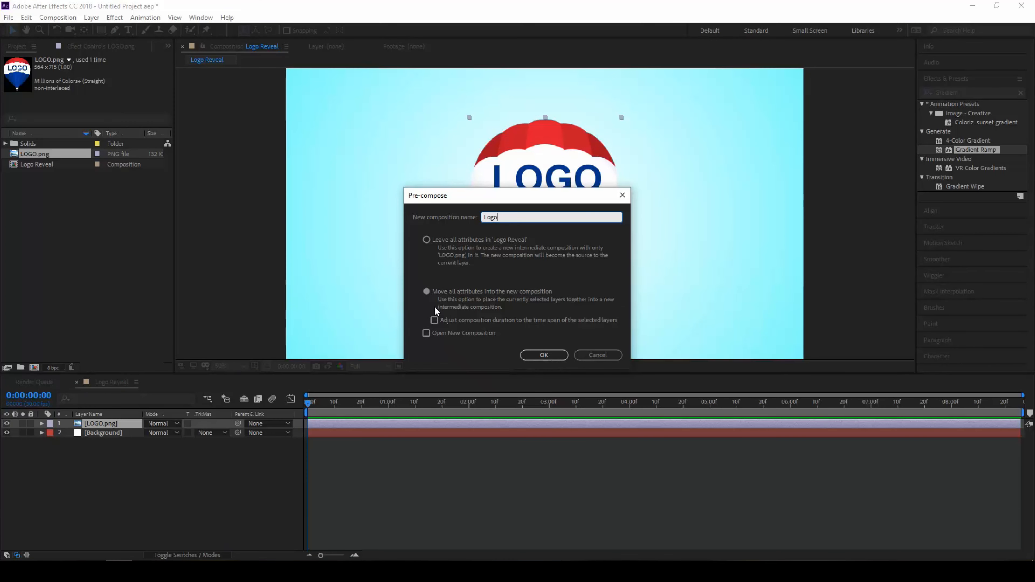
{"action": "left_click", "coordinate": [426, 291]}
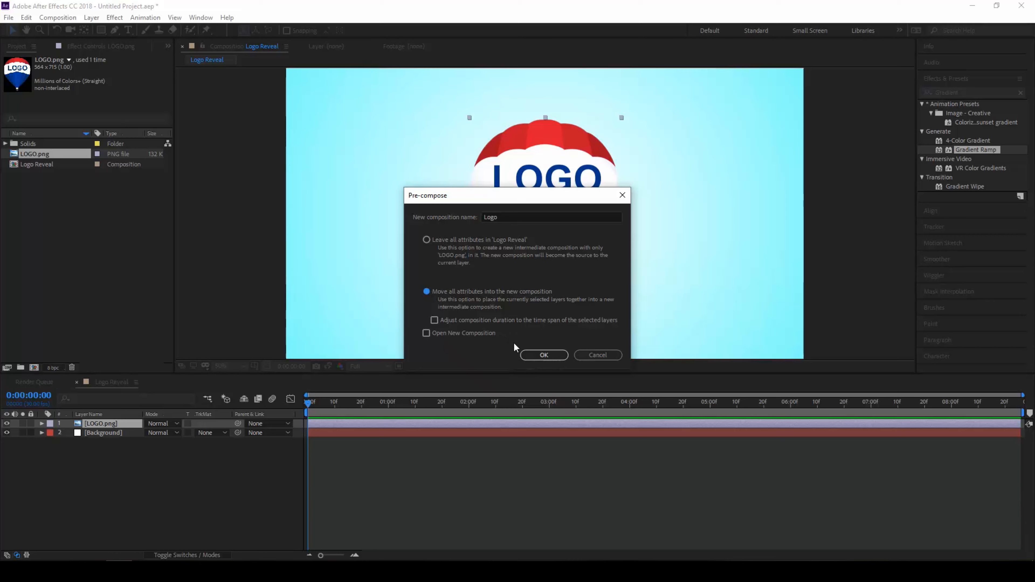
{"action": "left_click", "coordinate": [535, 354]}
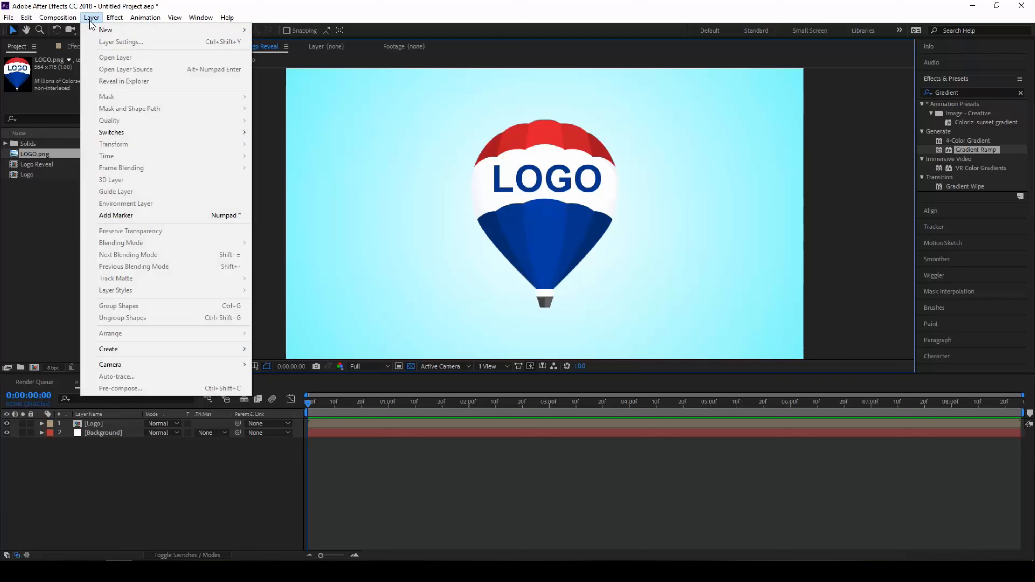
- Add a new shape layer and draw a black rectangle on it that fully covers the logo
{"action": "mouse_move", "coordinate": [102, 29]}
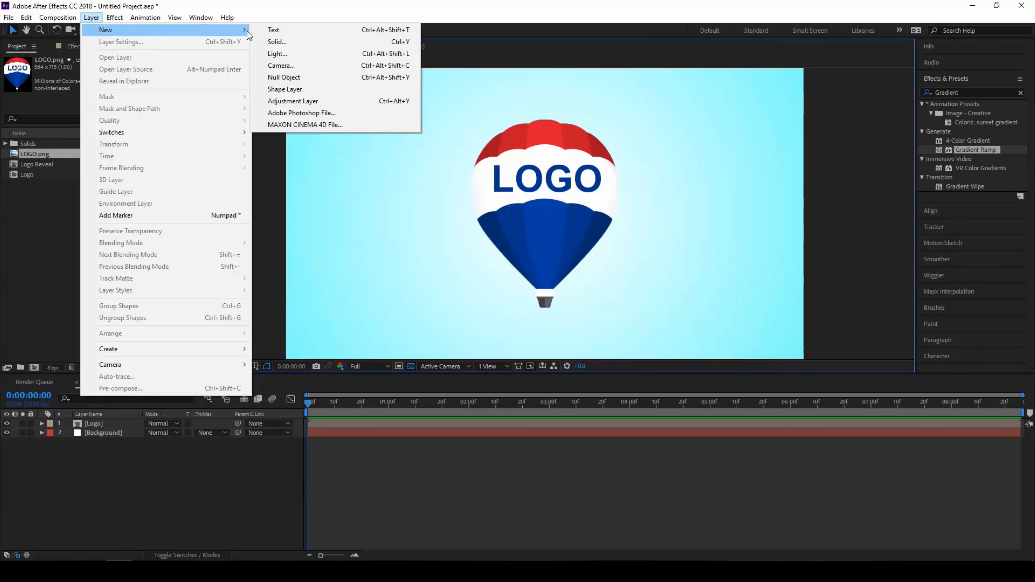
{"action": "left_click", "coordinate": [285, 88]}
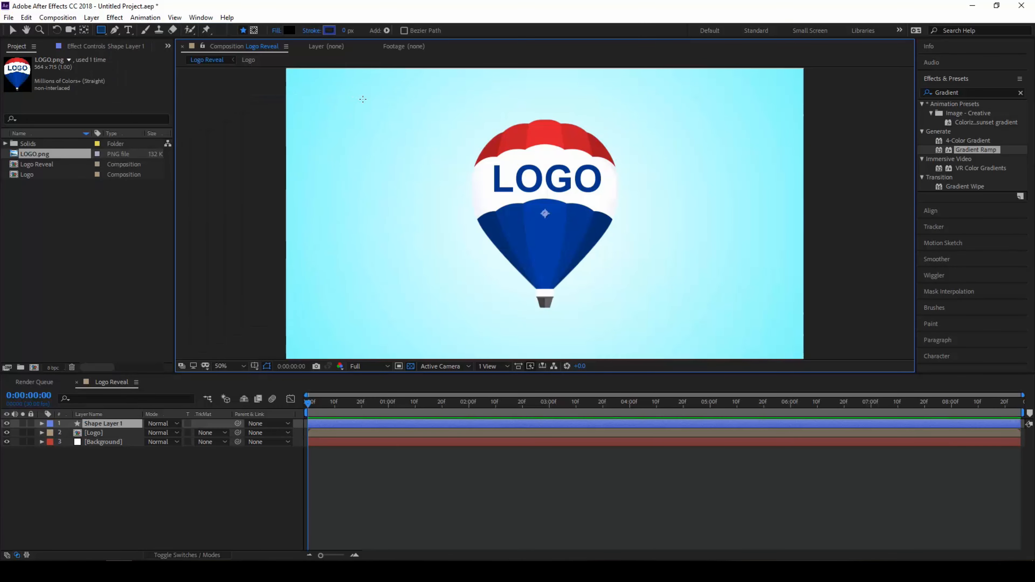
{"action": "mouse_move", "coordinate": [372, 105]}
{"action": "left_mouse_down"}
{"action": "mouse_move", "coordinate": [629, 275]}
{"action": "mouse_move", "coordinate": [731, 319]}
{"action": "left_mouse_up"}
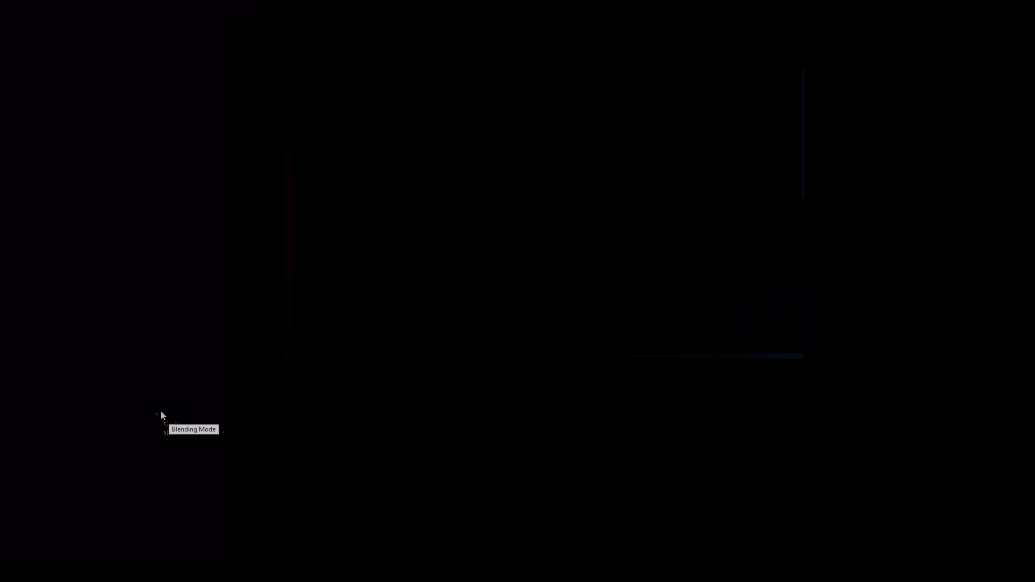
{"action": "right_click", "coordinate": [172, 417]}
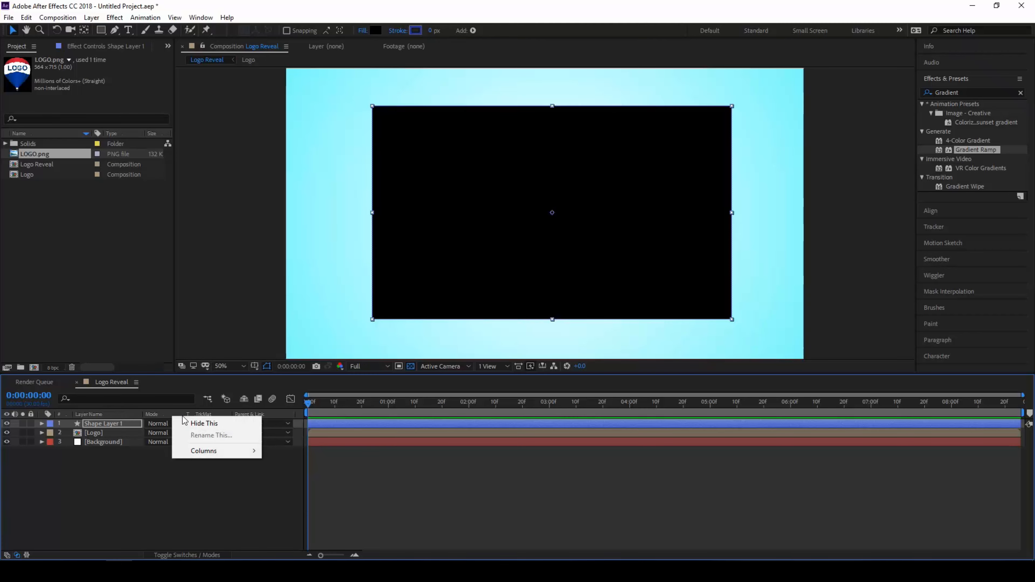
{"action": "mouse_move", "coordinate": [197, 451]}
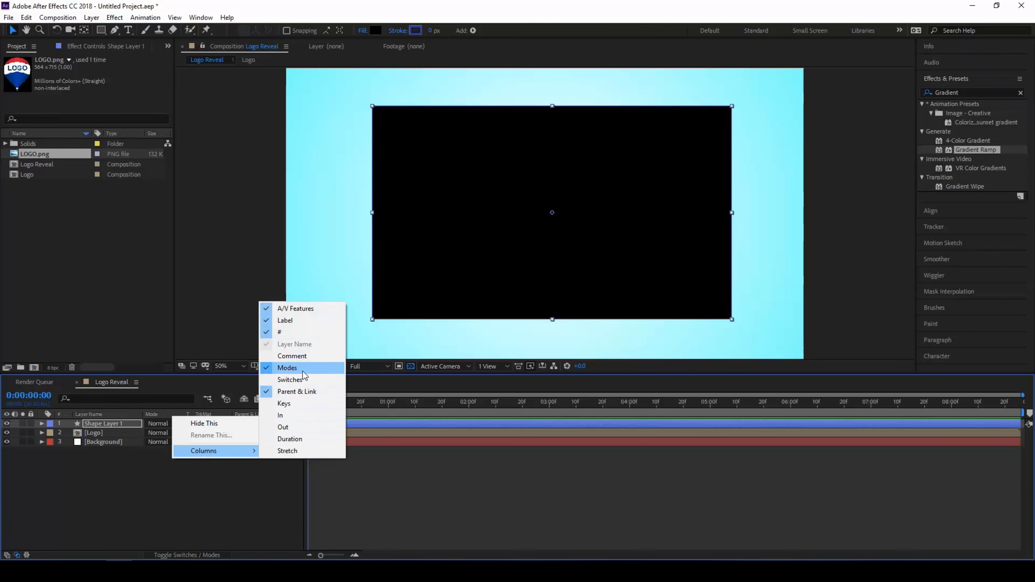
{"action": "left_click", "coordinate": [195, 491]}
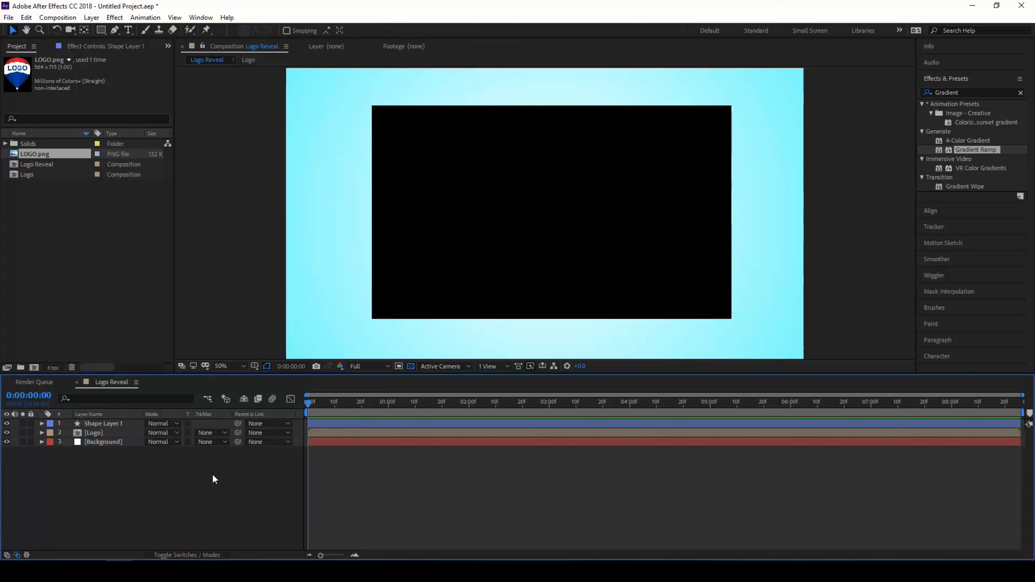
- Set the Logo layer's track matte to Alpha Matte "Shape Layer 1"
{"action": "left_click", "coordinate": [221, 432]}
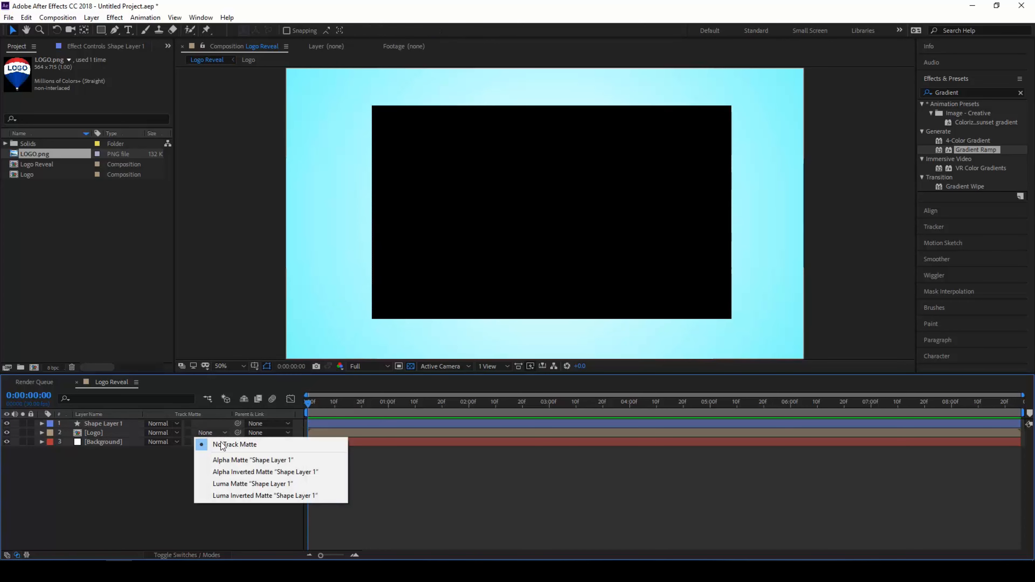
{"action": "left_click", "coordinate": [225, 460]}
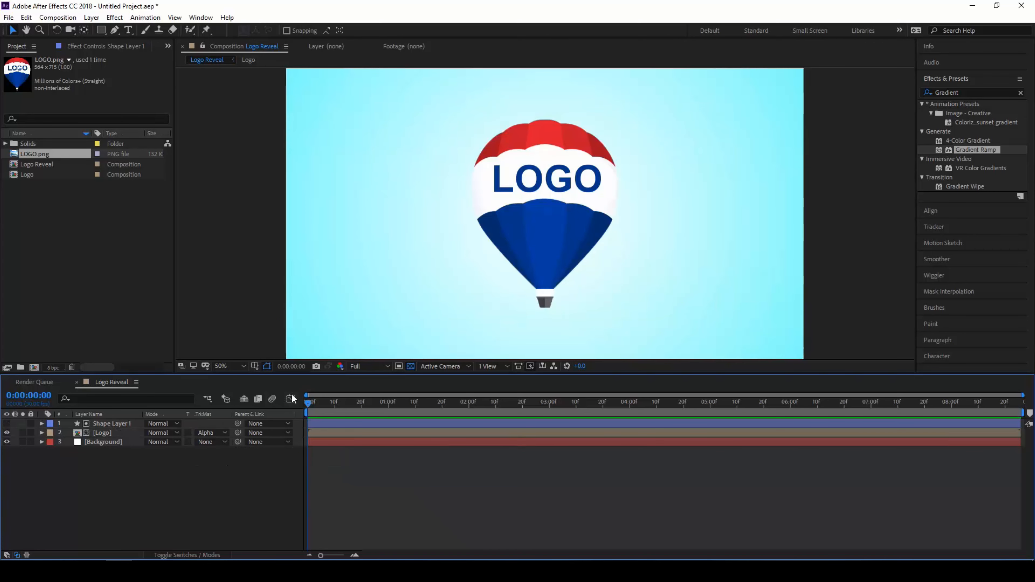
{"action": "left_click", "coordinate": [96, 433]}
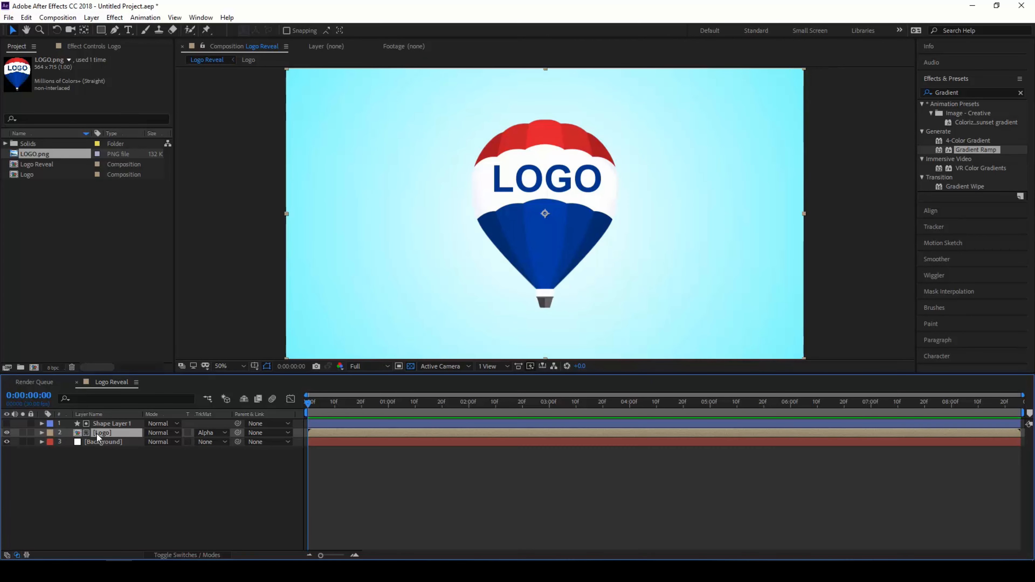
{"action": "key", "text": "p"}
{"action": "left_click_drag", "start_coordinate": [169, 442], "coordinate": [246, 383]}
{"action": "key", "text": "ctrl+s"}
{"action": "type", "text": "z"}
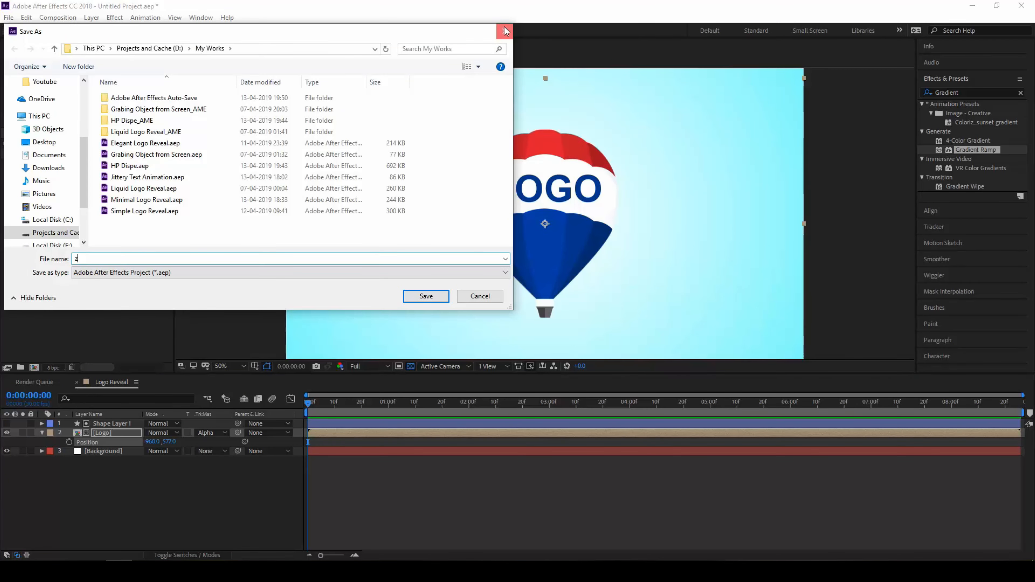
{"action": "left_click", "coordinate": [505, 31]}
{"action": "left_click", "coordinate": [267, 388]}
{"action": "key", "text": "ctrl+z"}
{"action": "left_click", "coordinate": [220, 311]}
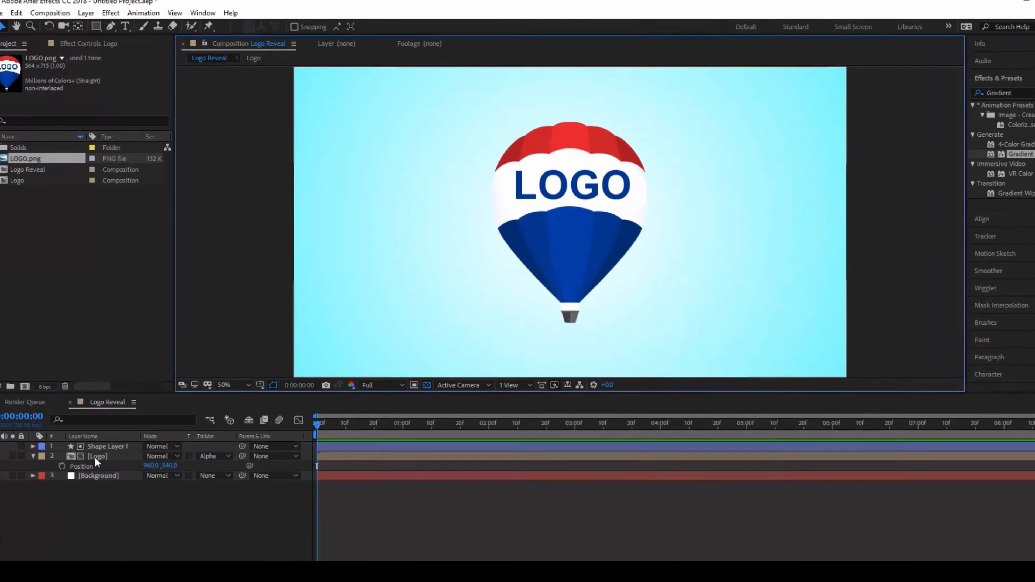
- Unlink the scale of Shape Layer 1 and set its horizontal scale to 50%, keeping the vertical scale at 100%
{"action": "left_click", "coordinate": [98, 446]}
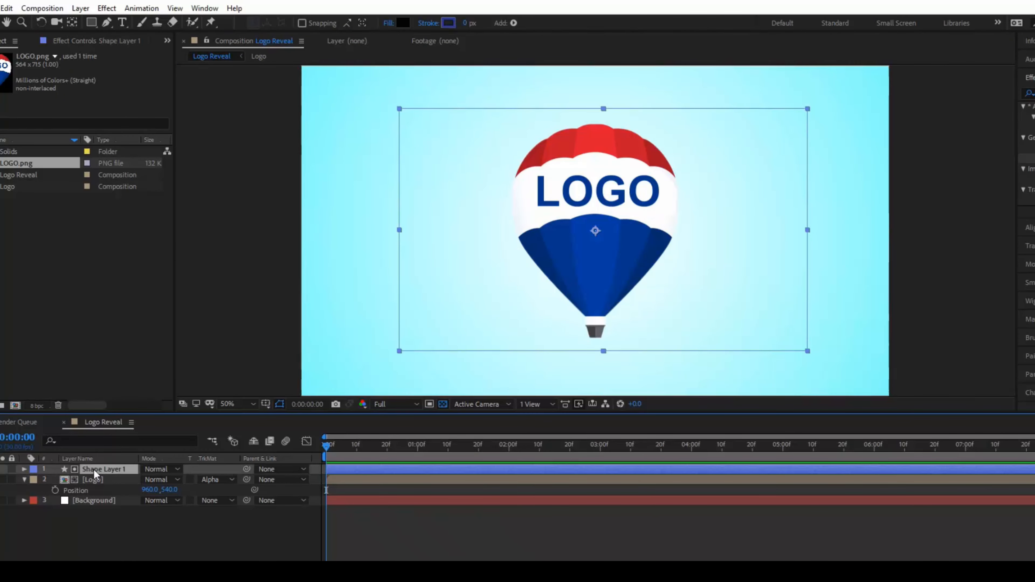
{"action": "key", "text": "s"}
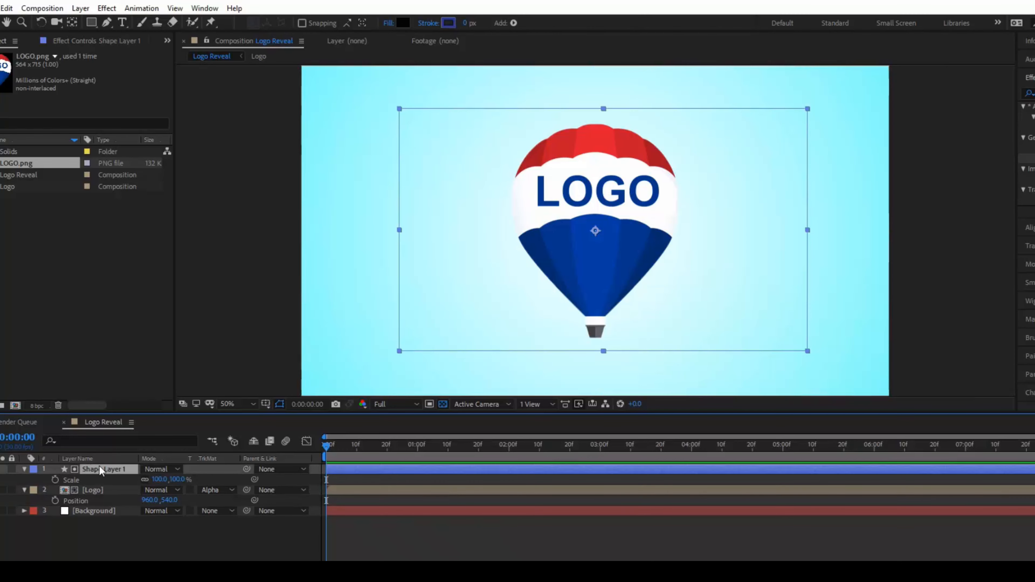
{"action": "left_click", "coordinate": [144, 479]}
{"action": "left_click", "coordinate": [156, 479]}
{"action": "key", "text": "Return"}
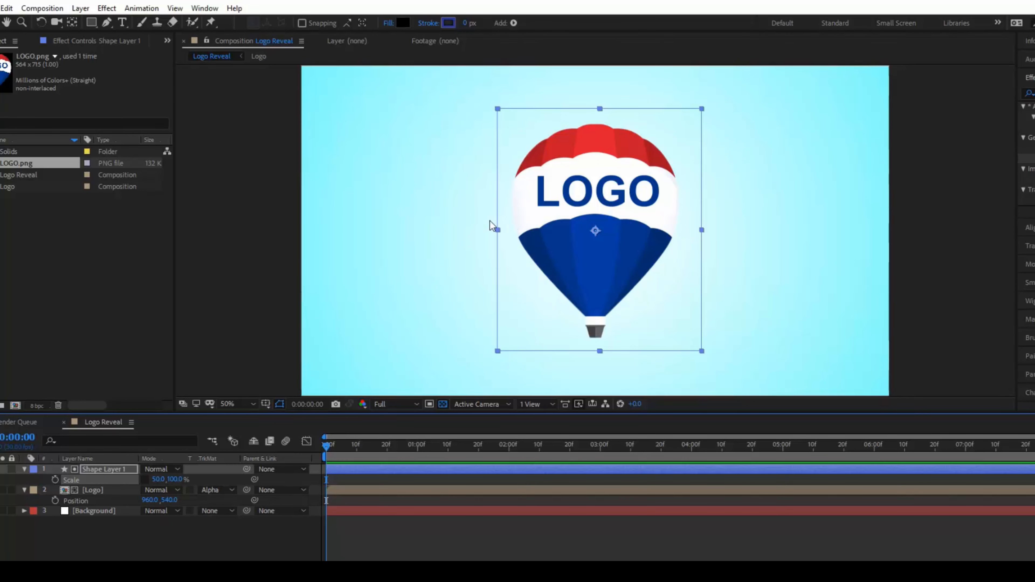
- Move Shape Layer 1 horizontally to X position 610 so that it covers only the left half of the logo
{"action": "key", "text": "p"}
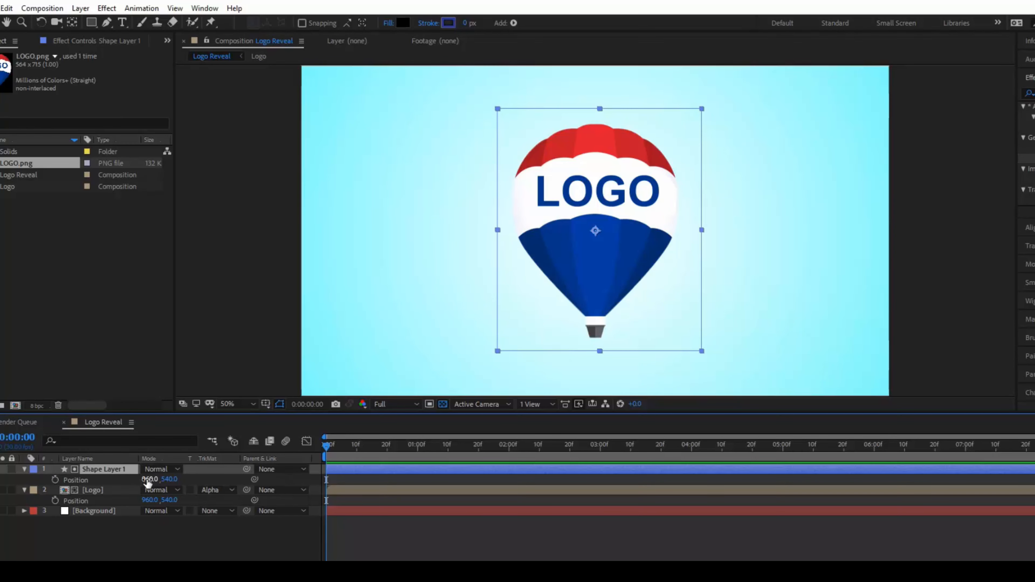
{"action": "left_click_drag", "start_coordinate": [147, 479], "coordinate": [0, 484]}
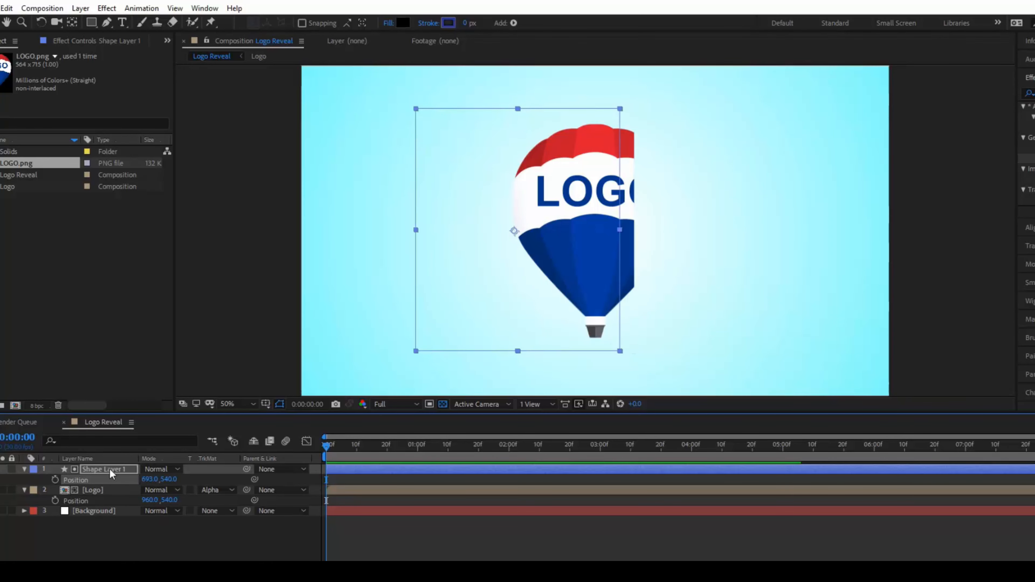
{"action": "left_click_drag", "start_coordinate": [147, 480], "coordinate": [96, 478]}
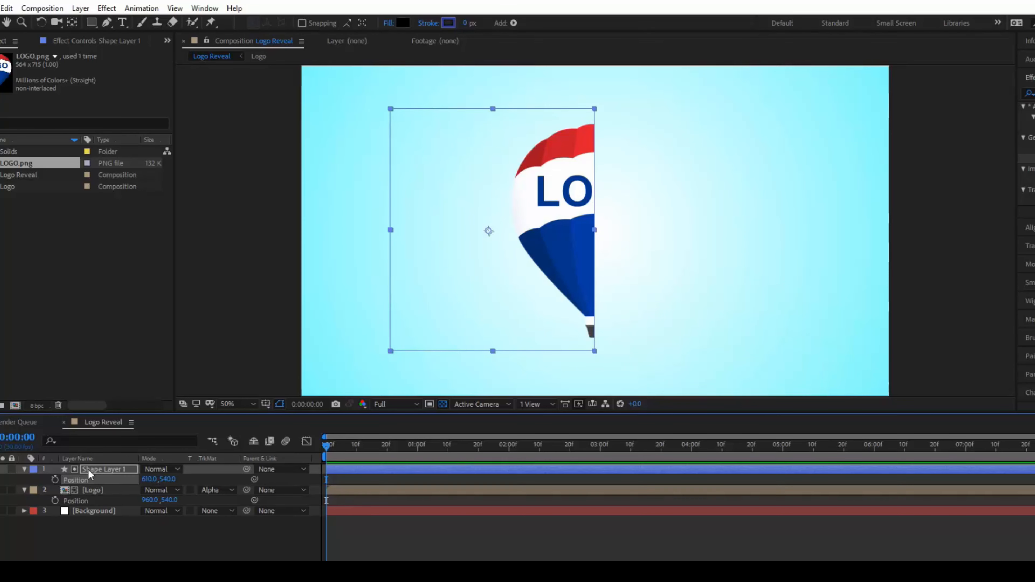
- Duplicate the Shape Layer 1 and Logo layers together as a second matte pair
{"action": "left_click", "coordinate": [84, 492]}
{"action": "left_click", "coordinate": [25, 469]}
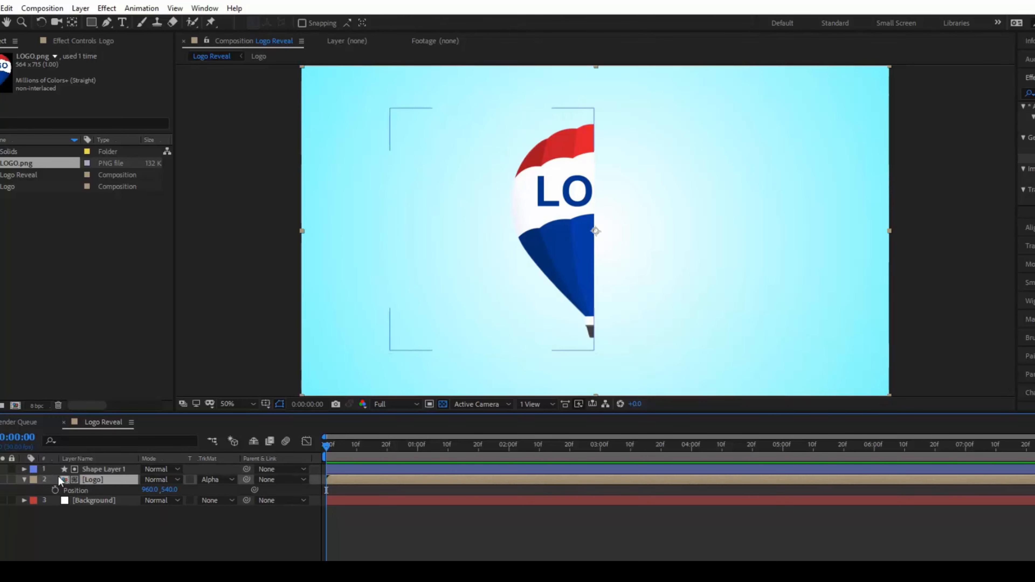
{"action": "left_click", "coordinate": [105, 469]}
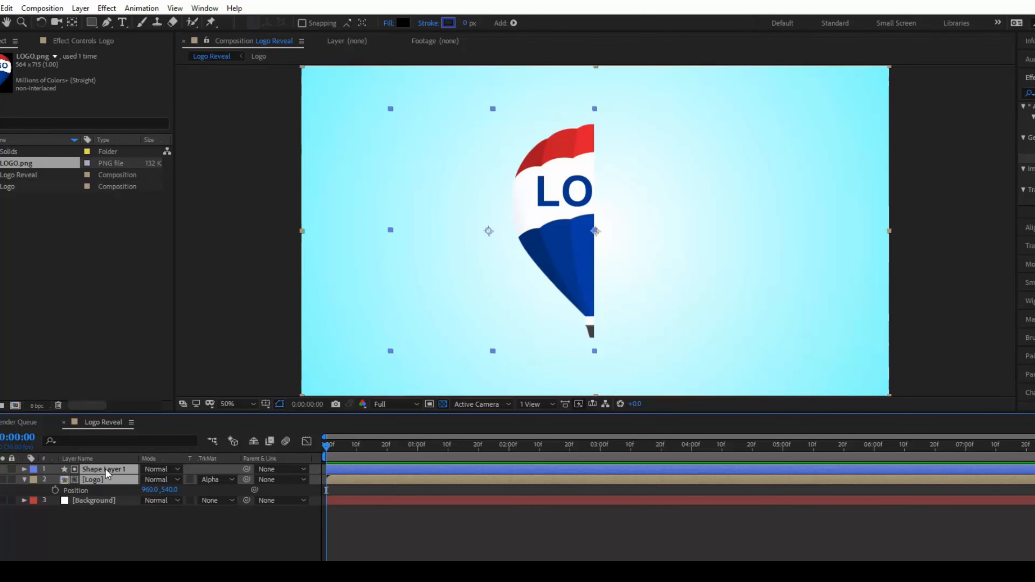
{"action": "left_click", "coordinate": [5, 9]}
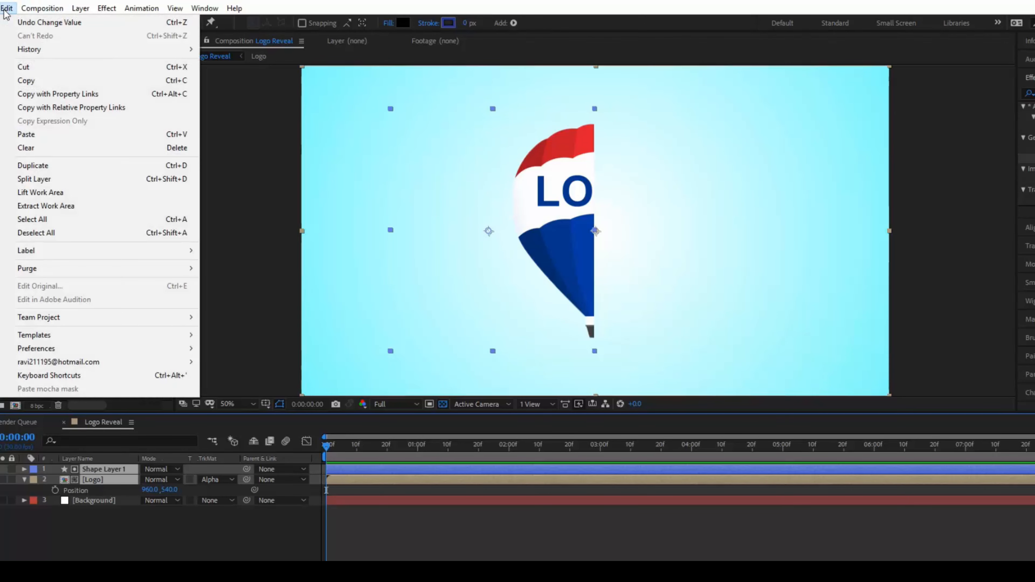
{"action": "left_click", "coordinate": [28, 166]}
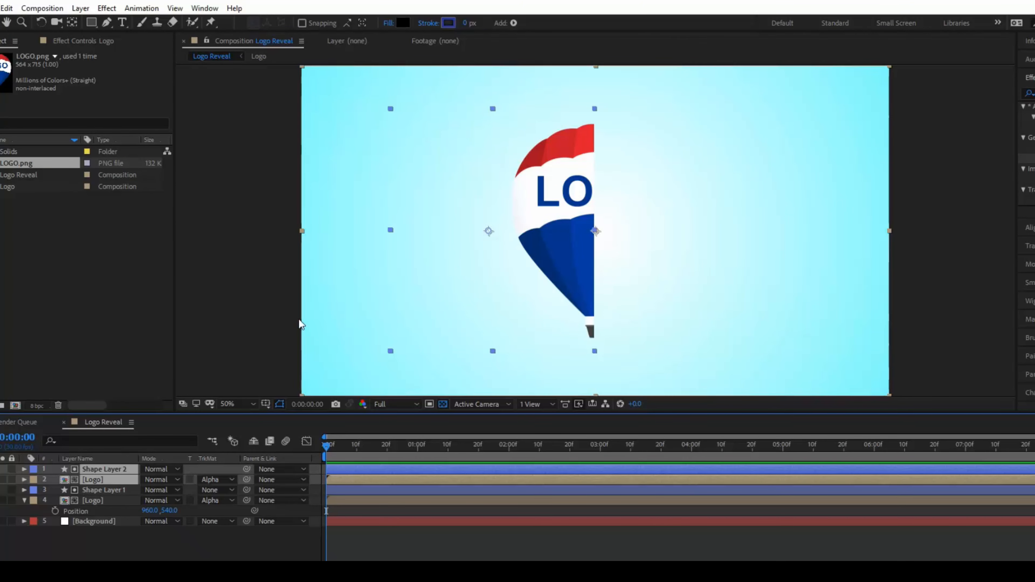
{"action": "left_click", "coordinate": [362, 542]}
- Move Shape Layer 2 horizontally to X position 1273 so that it covers the right half of the logo
{"action": "left_click", "coordinate": [109, 470]}
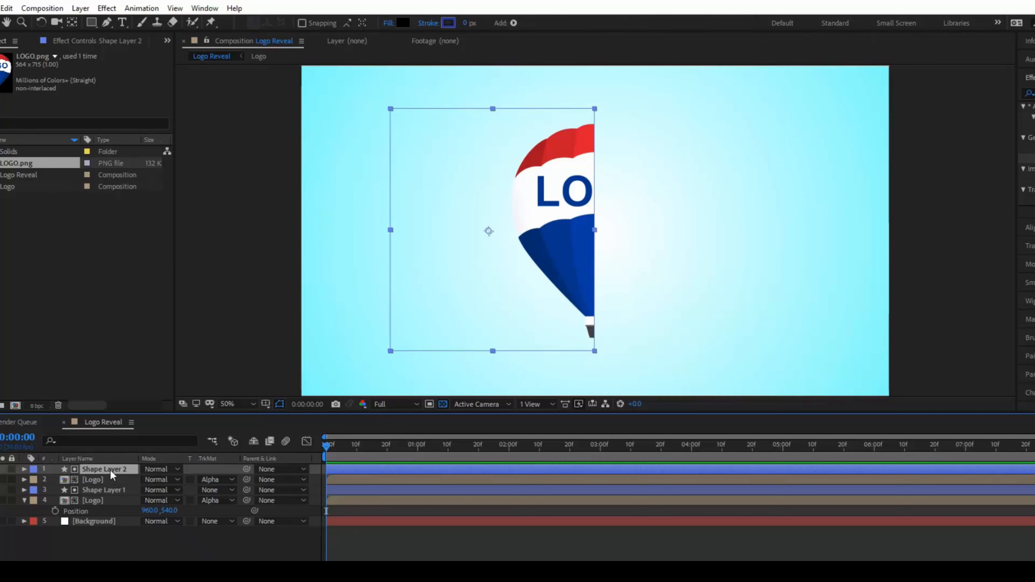
{"action": "key", "text": "p"}
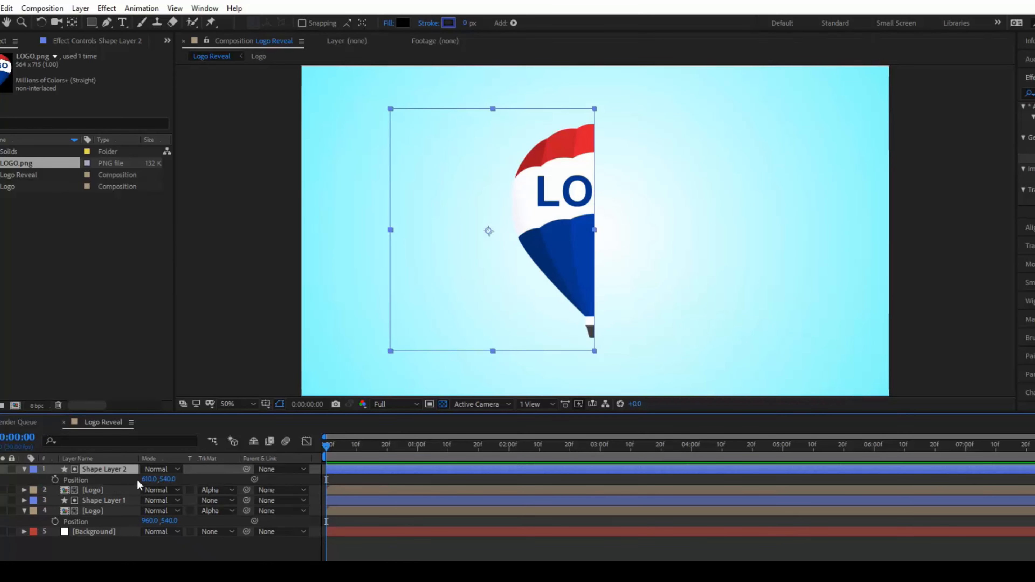
{"action": "left_click_drag", "start_coordinate": [144, 479], "coordinate": [483, 409]}
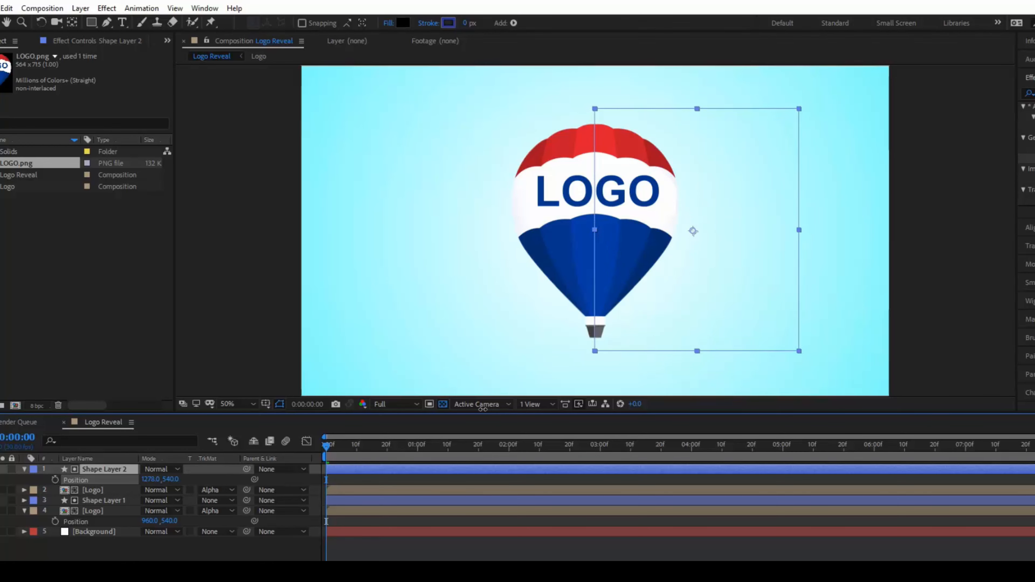
{"action": "left_click", "coordinate": [447, 257]}
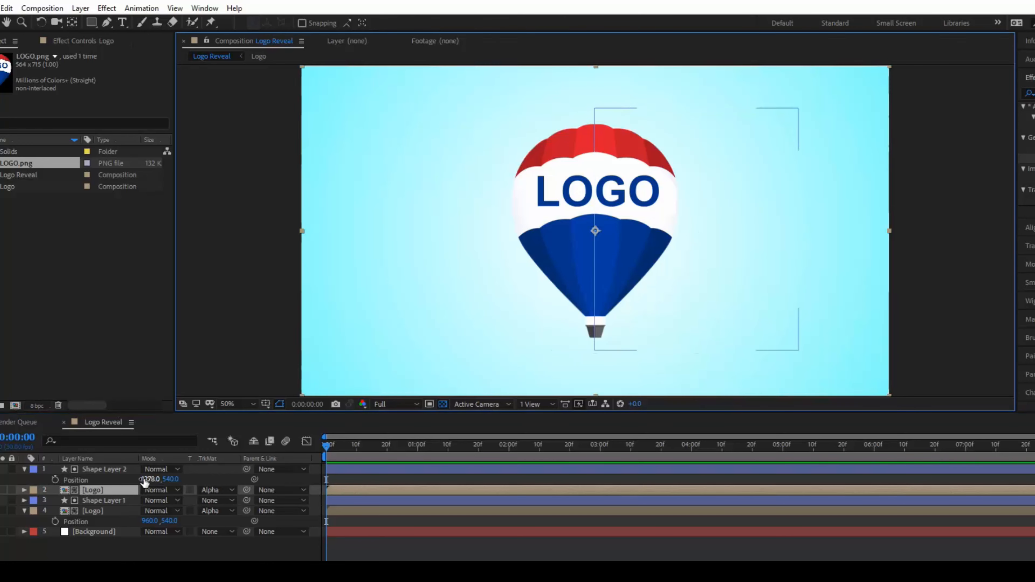
{"action": "left_click_drag", "start_coordinate": [141, 479], "coordinate": [140, 479]}
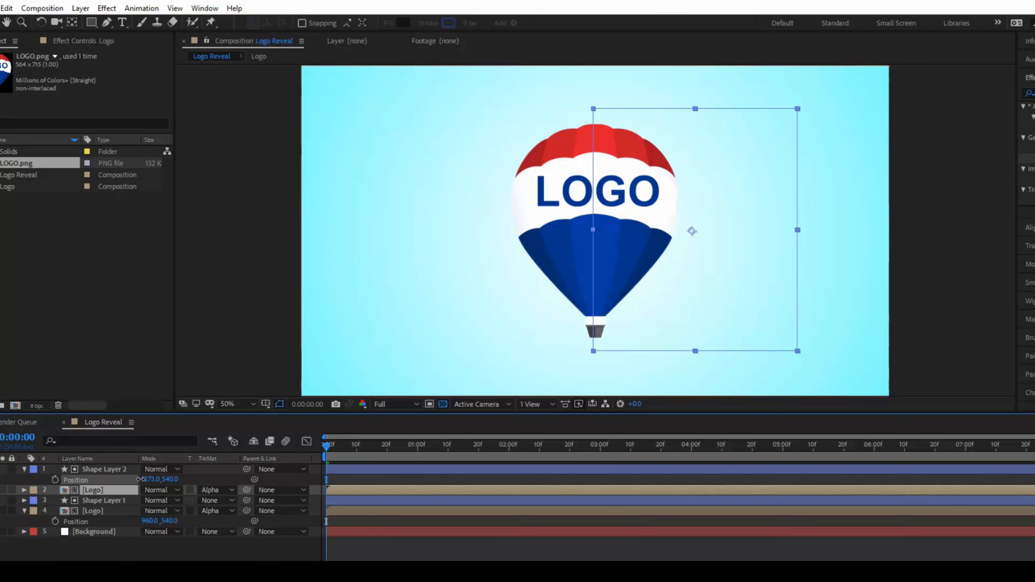
{"action": "left_click", "coordinate": [433, 291]}
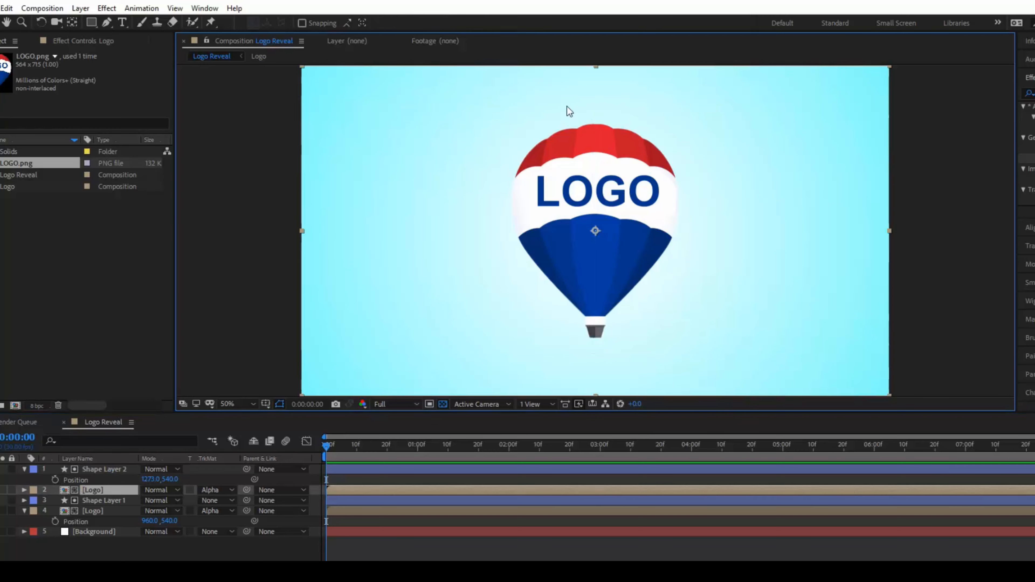
{"action": "left_click", "coordinate": [23, 469]}
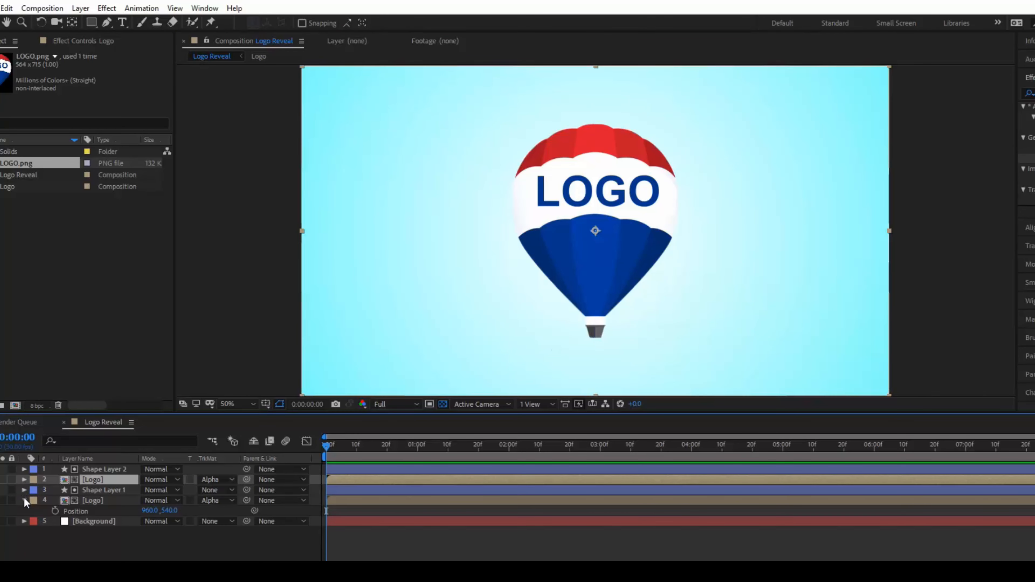
- Add a Position keyframe at 0:00:02:09 to both Logo layers, holding them at 960, 540
{"action": "left_click", "coordinate": [93, 500]}
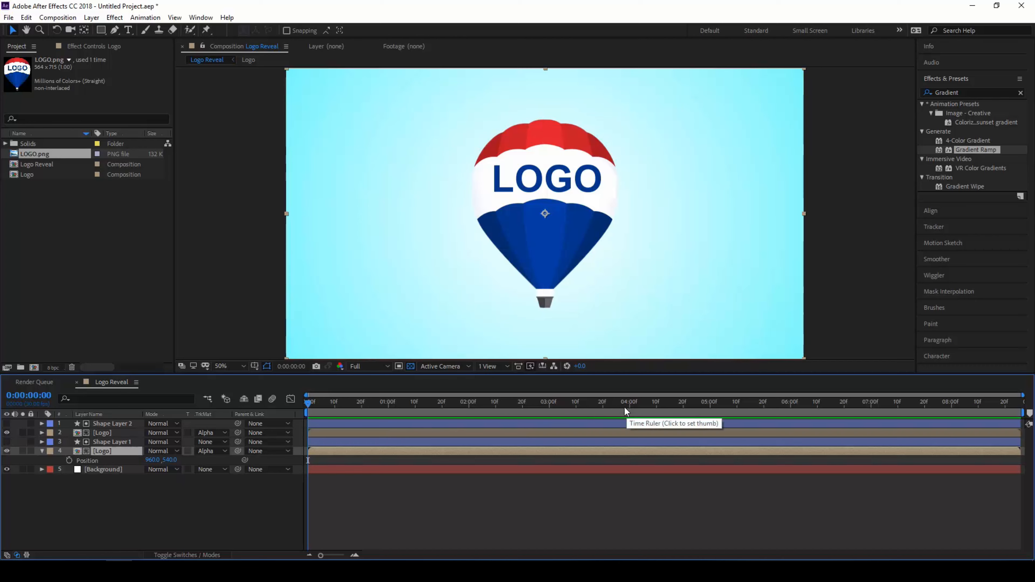
{"action": "left_click", "coordinate": [548, 401]}
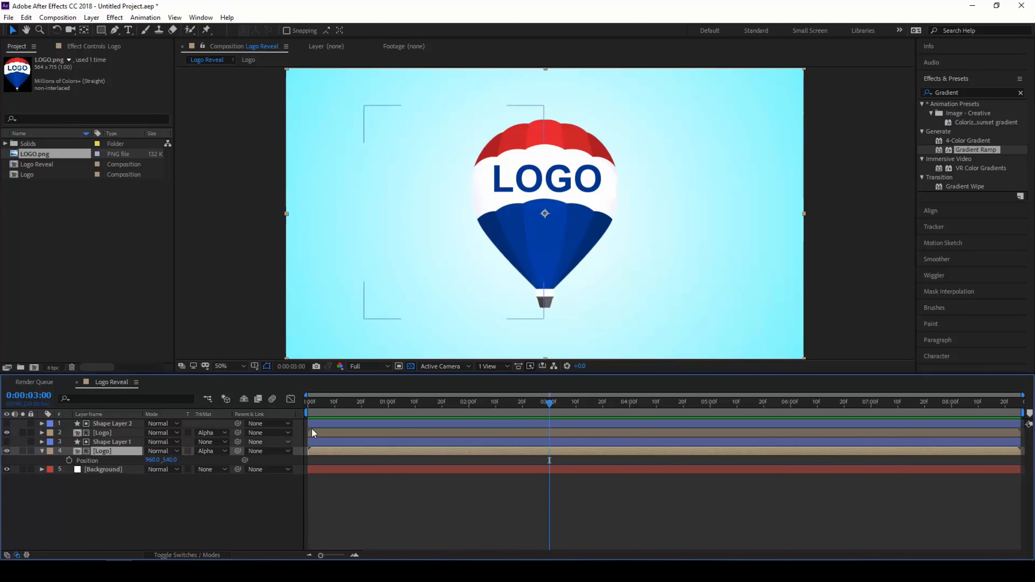
{"action": "left_click", "coordinate": [493, 403]}
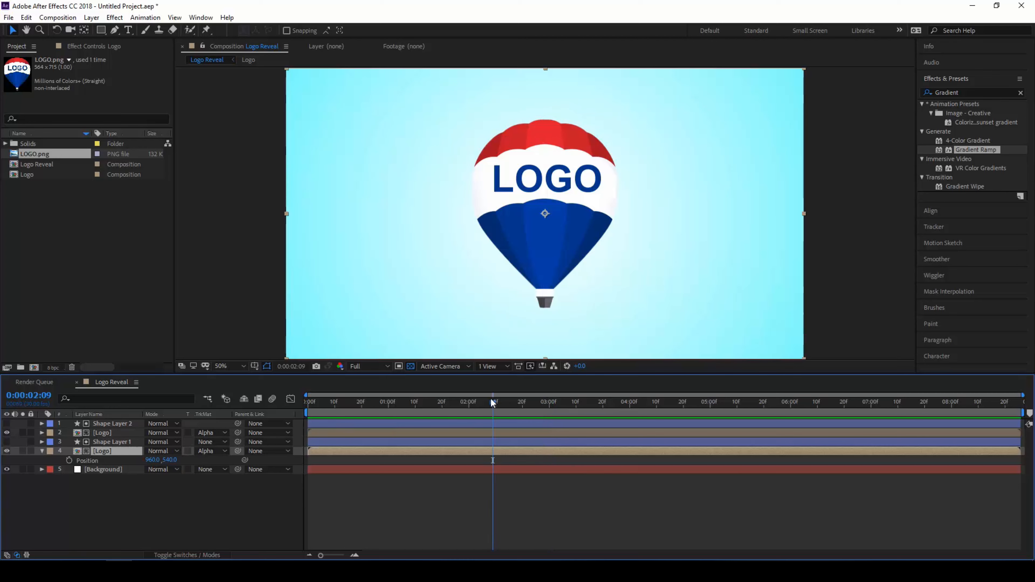
{"action": "left_click", "coordinate": [69, 460]}
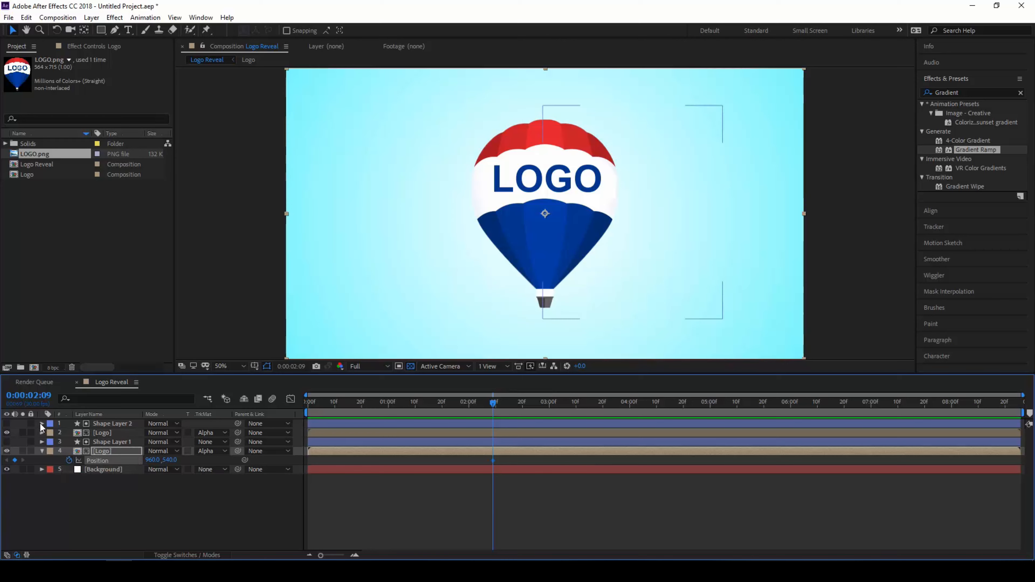
{"action": "left_click", "coordinate": [42, 433]}
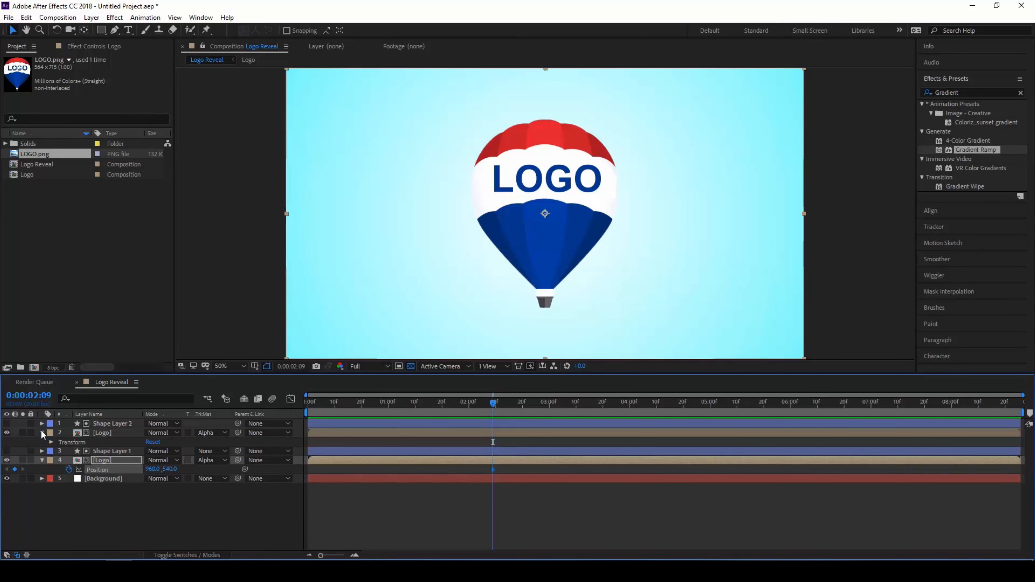
{"action": "left_click", "coordinate": [51, 443]}
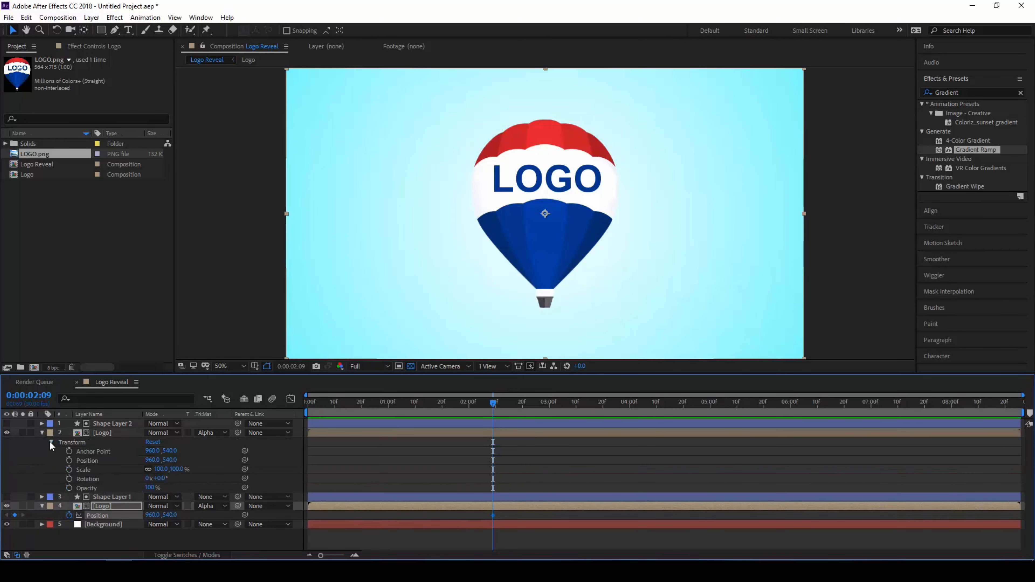
{"action": "left_click", "coordinate": [68, 459]}
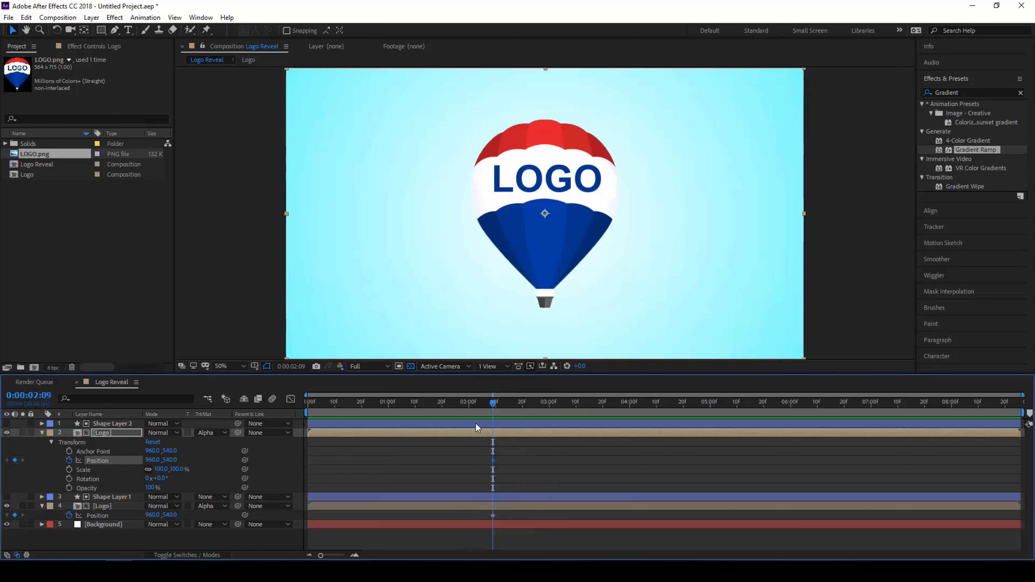
- At 0:00:00:00, keyframe the upper Logo layer's X position at 664 and the lower Logo layer's at 1273, hiding both halves
{"action": "left_click", "coordinate": [306, 404]}
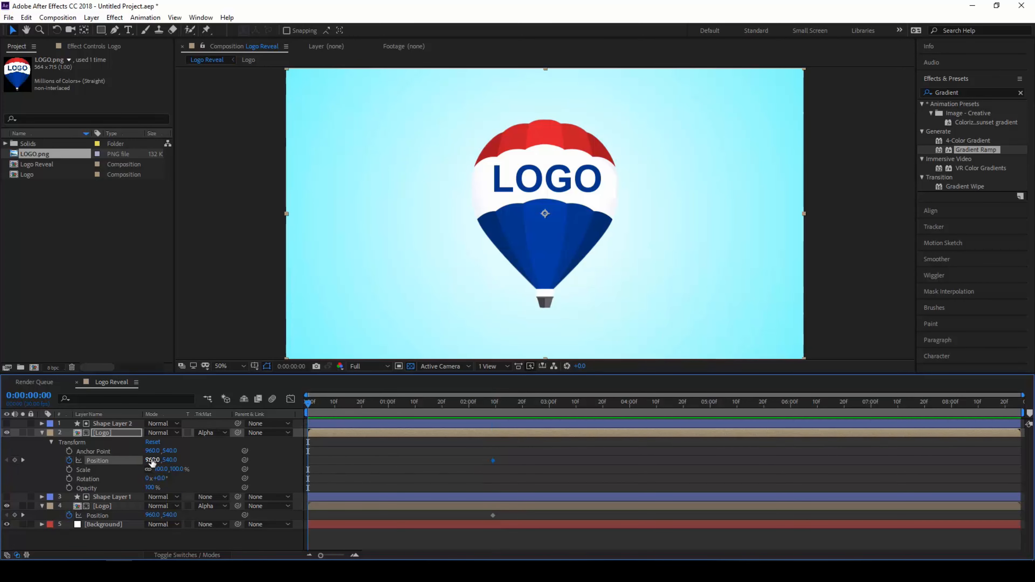
{"action": "left_click_drag", "start_coordinate": [149, 460], "coordinate": [2, 472]}
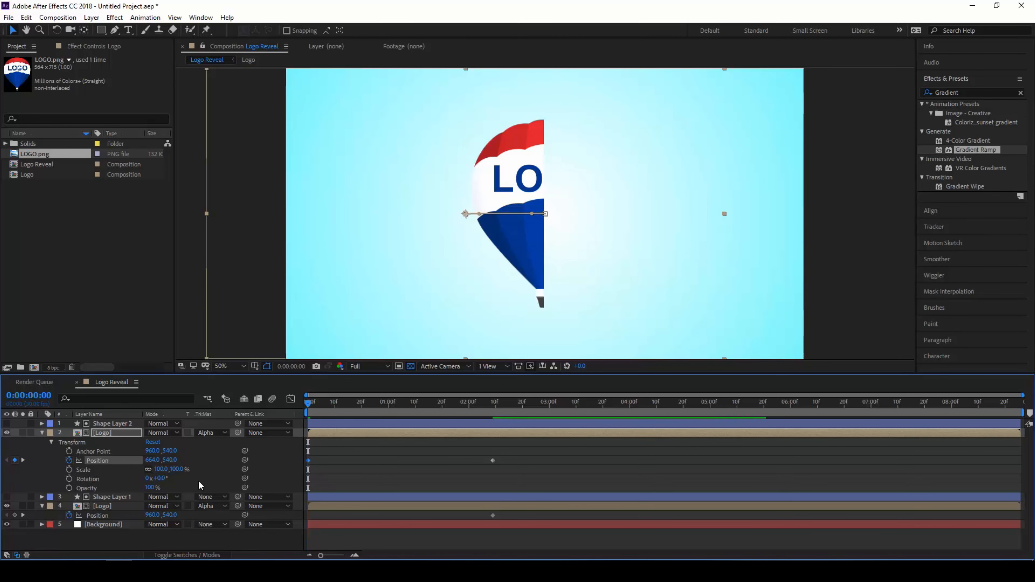
{"action": "left_click", "coordinate": [102, 512]}
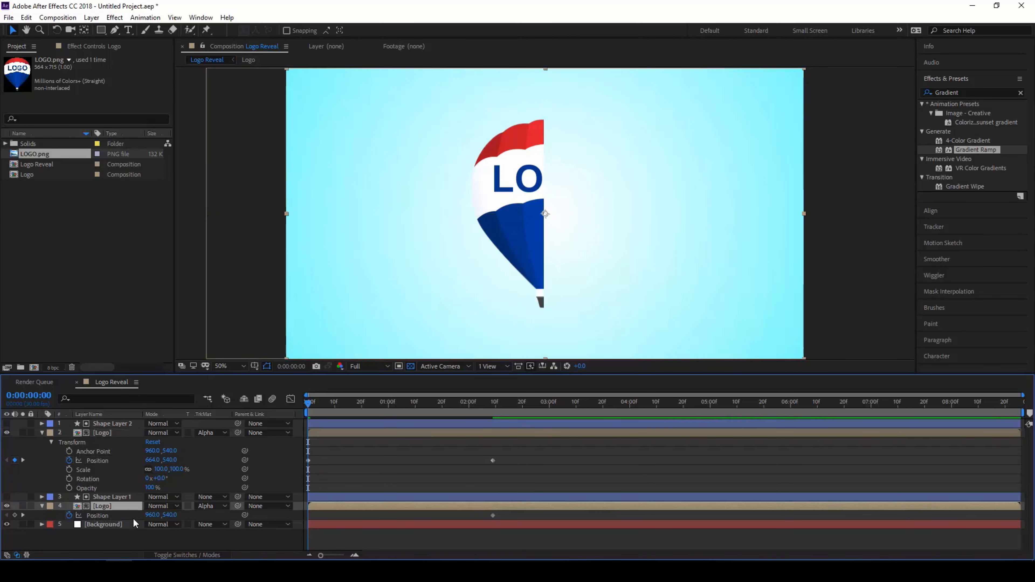
{"action": "left_click_drag", "start_coordinate": [157, 516], "coordinate": [310, 494]}
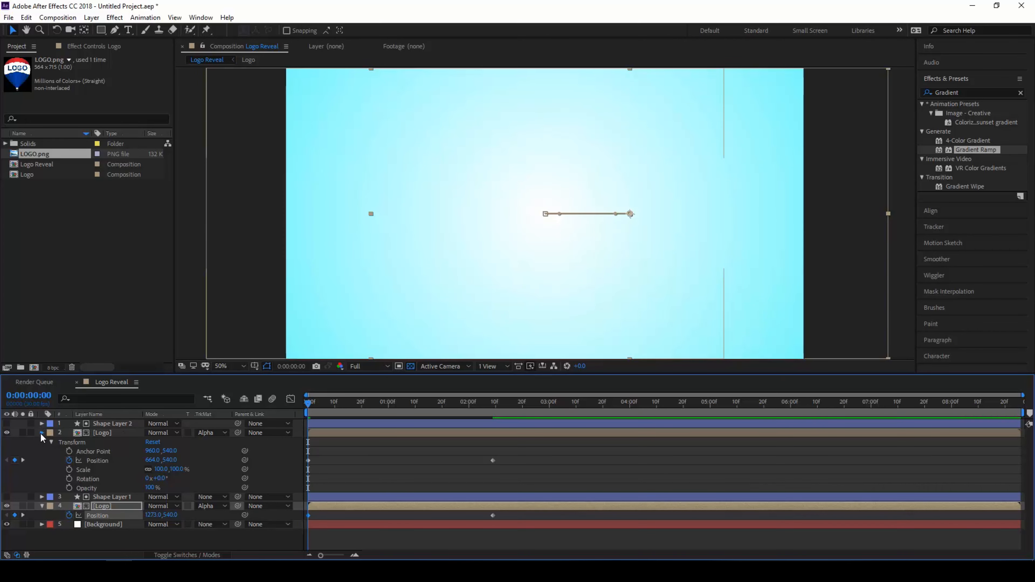
{"action": "left_click", "coordinate": [41, 432]}
{"action": "left_click", "coordinate": [42, 451]}
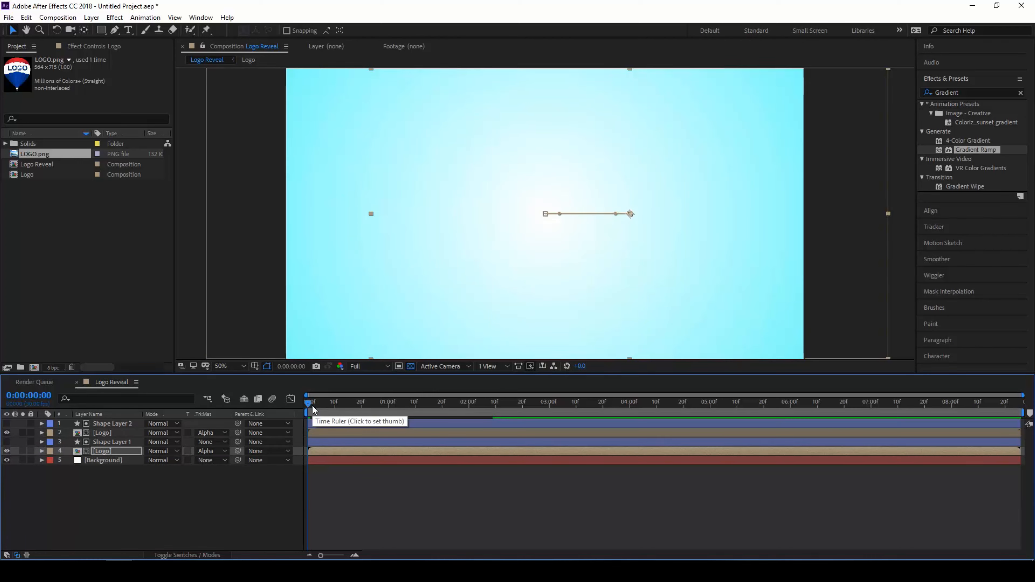
- Preview the split logo reveal from the start of the composition and return to the Selection tool
{"action": "key", "text": "space"}
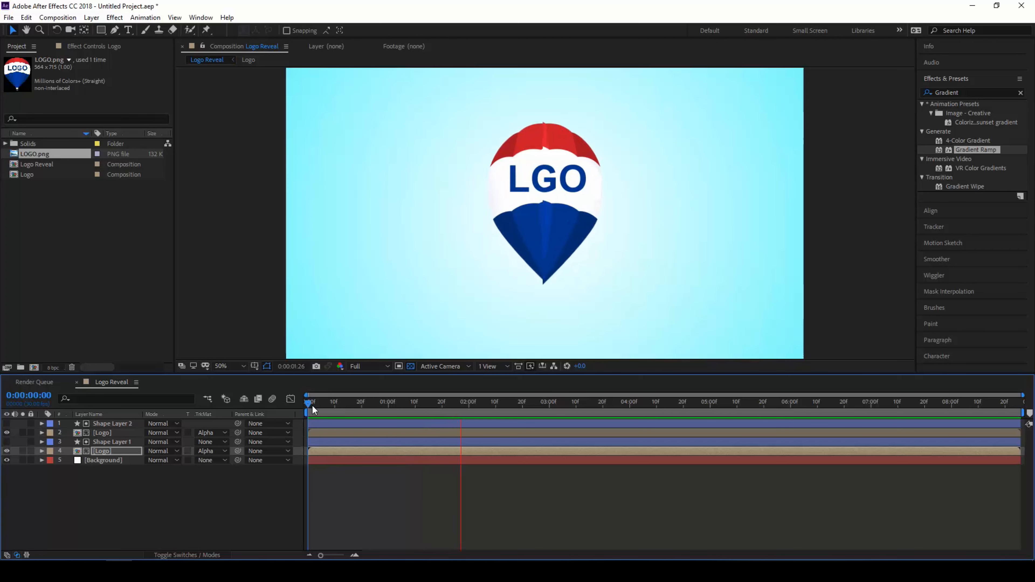
{"action": "left_click", "coordinate": [322, 404]}
{"action": "left_click_drag", "start_coordinate": [322, 404], "coordinate": [524, 424]}
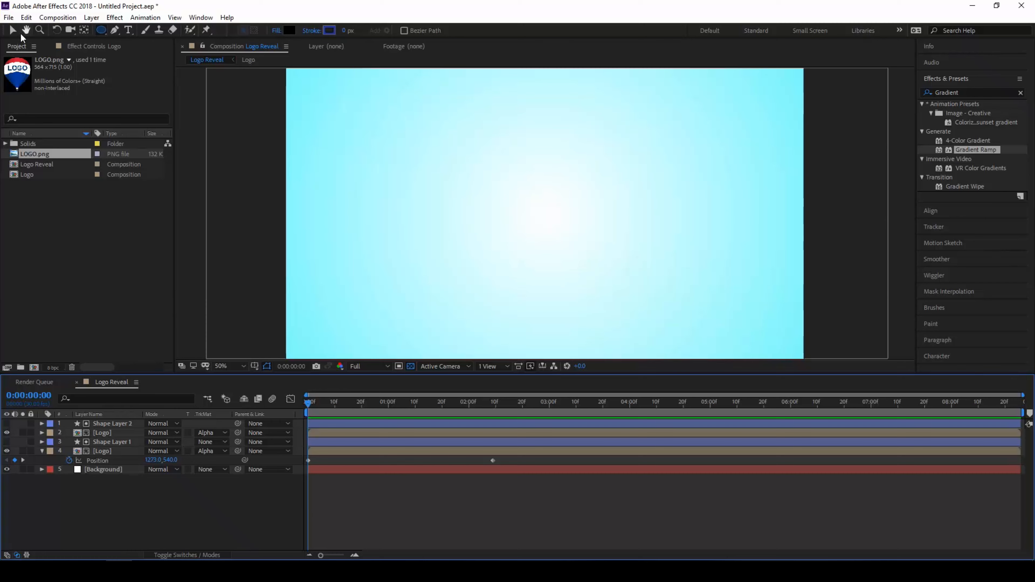
{"action": "left_click", "coordinate": [12, 30]}
{"action": "left_click", "coordinate": [195, 150]}
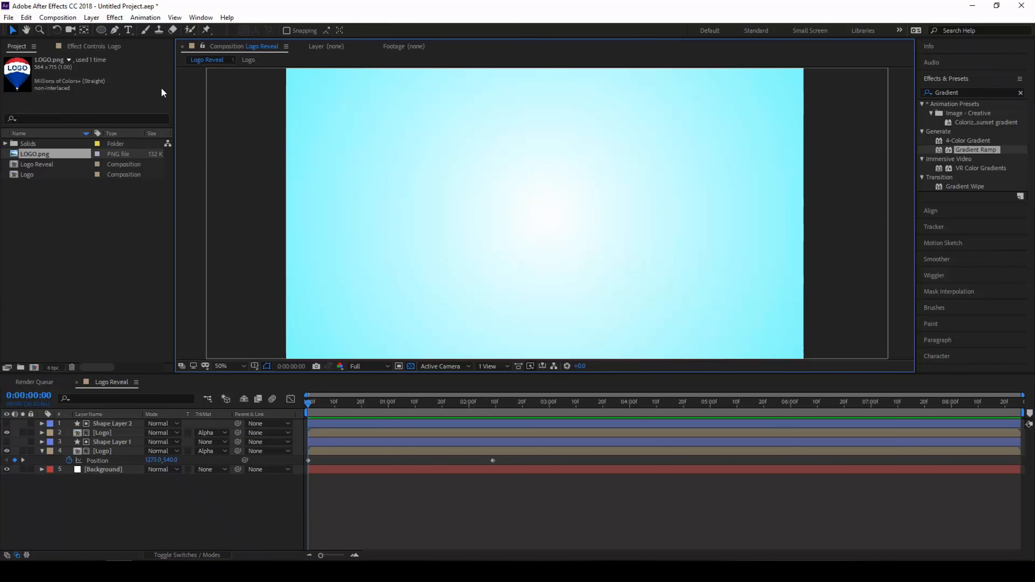
- At 0:00:04:05, draw an ellipse shape around the whole logo with the Ellipse Tool
{"action": "left_click", "coordinate": [102, 30]}
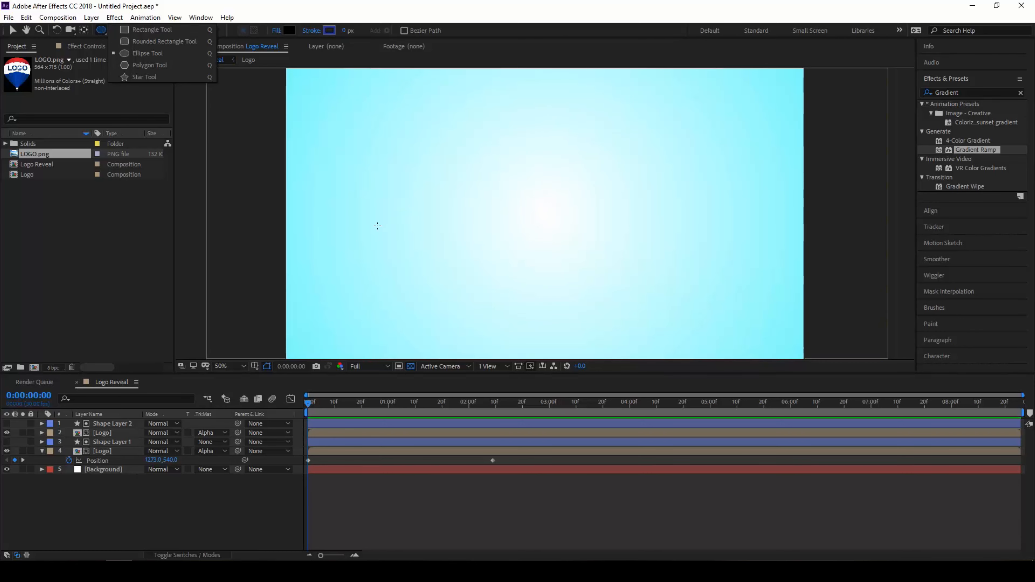
{"action": "left_click", "coordinate": [149, 53]}
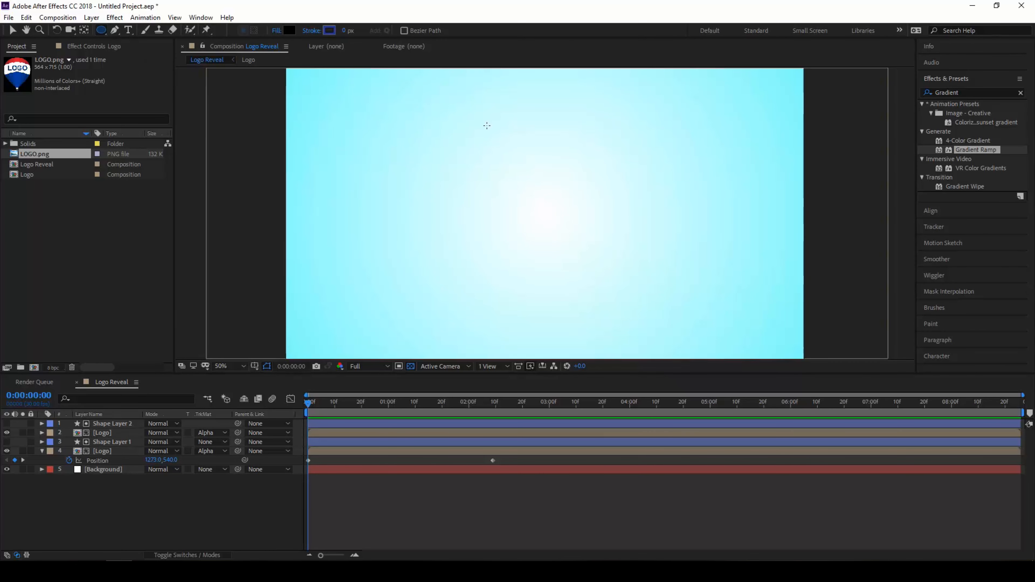
{"action": "left_click", "coordinate": [643, 401]}
{"action": "mouse_move", "coordinate": [436, 92]}
{"action": "left_mouse_down"}
{"action": "mouse_move", "coordinate": [619, 272]}
{"action": "mouse_move", "coordinate": [652, 334]}
{"action": "left_mouse_up"}
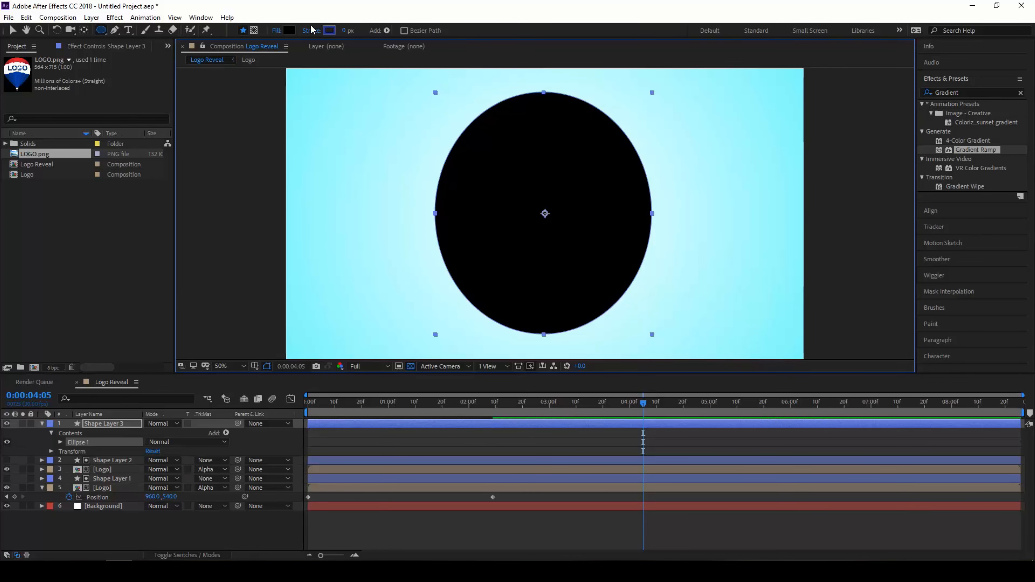
- Remove the ellipse's fill, set its stroke width to 15 px, and return to the Selection tool
{"action": "left_click", "coordinate": [281, 31]}
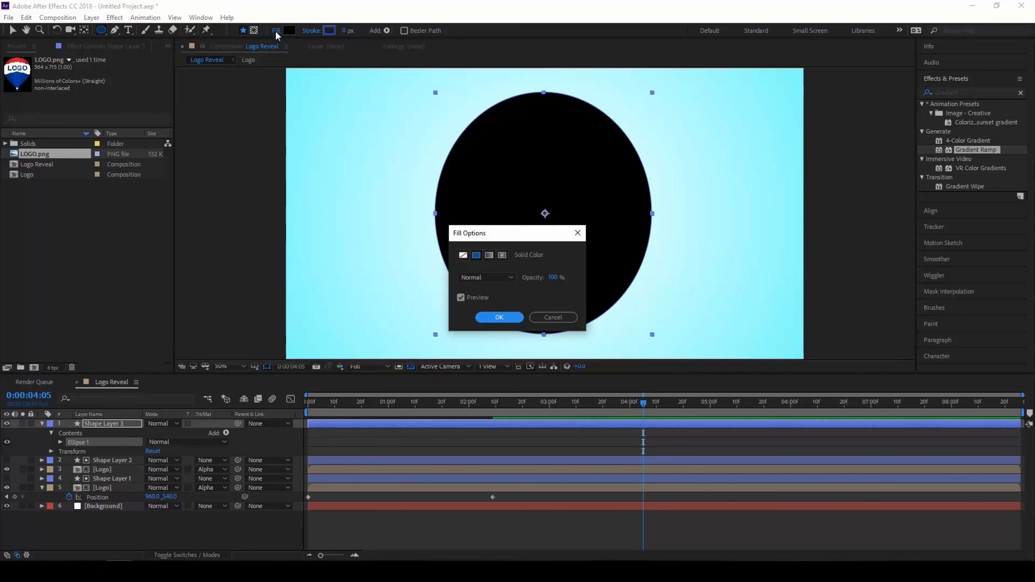
{"action": "left_click", "coordinate": [463, 256]}
{"action": "left_click", "coordinate": [495, 317]}
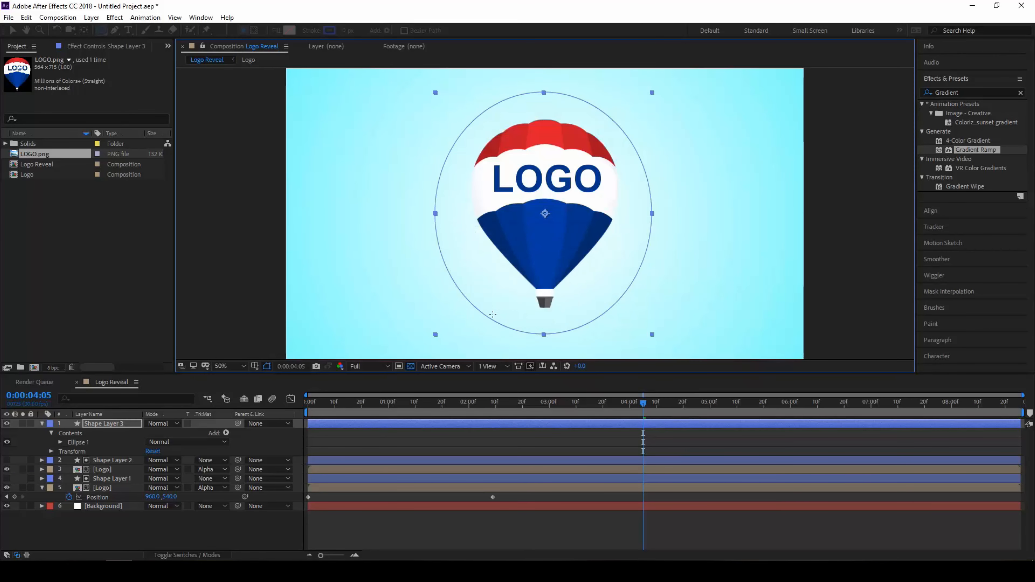
{"action": "left_click", "coordinate": [346, 30]}
{"action": "type", "text": "3"}
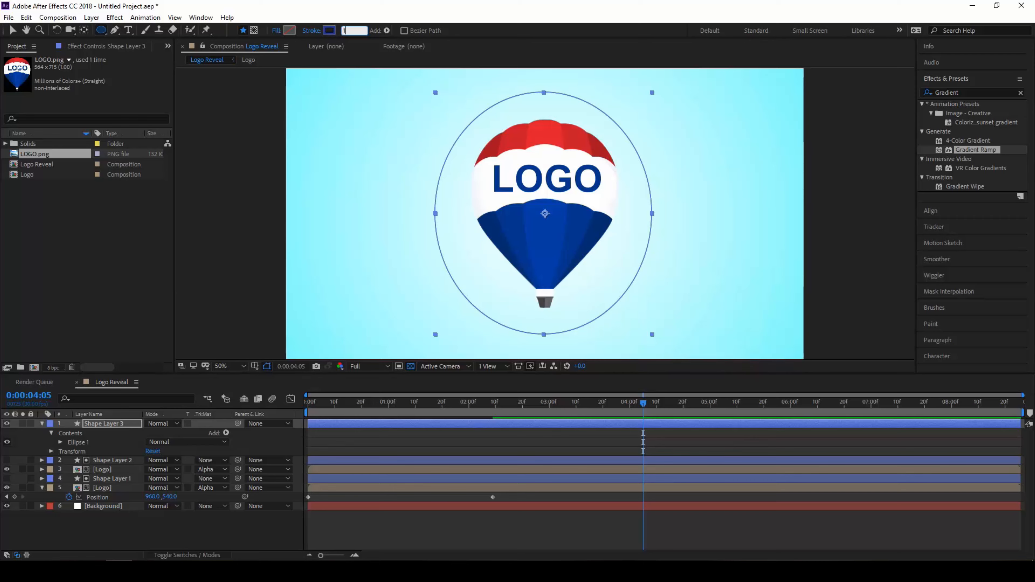
{"action": "type", "text": "0"}
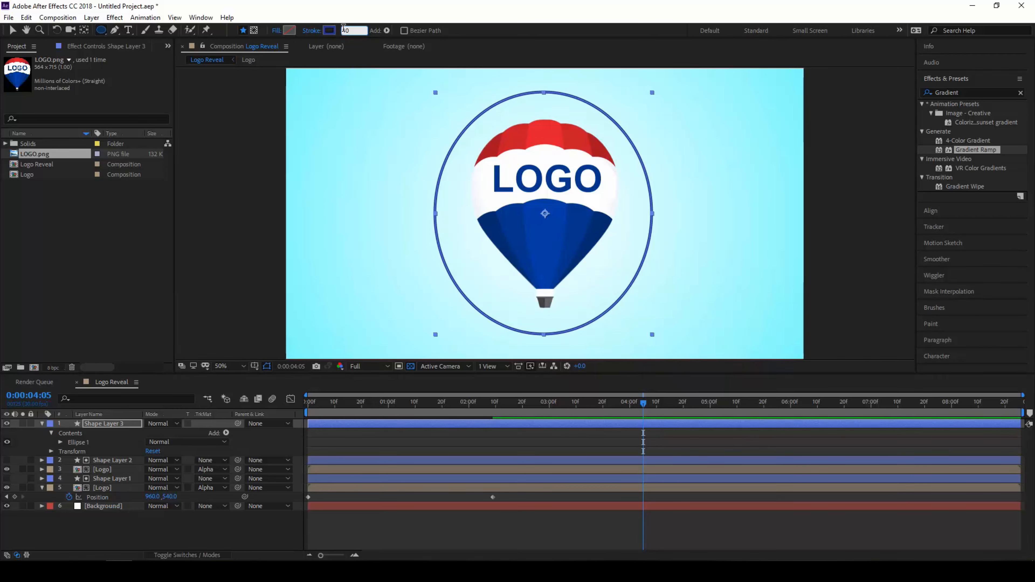
{"action": "key", "text": "Return"}
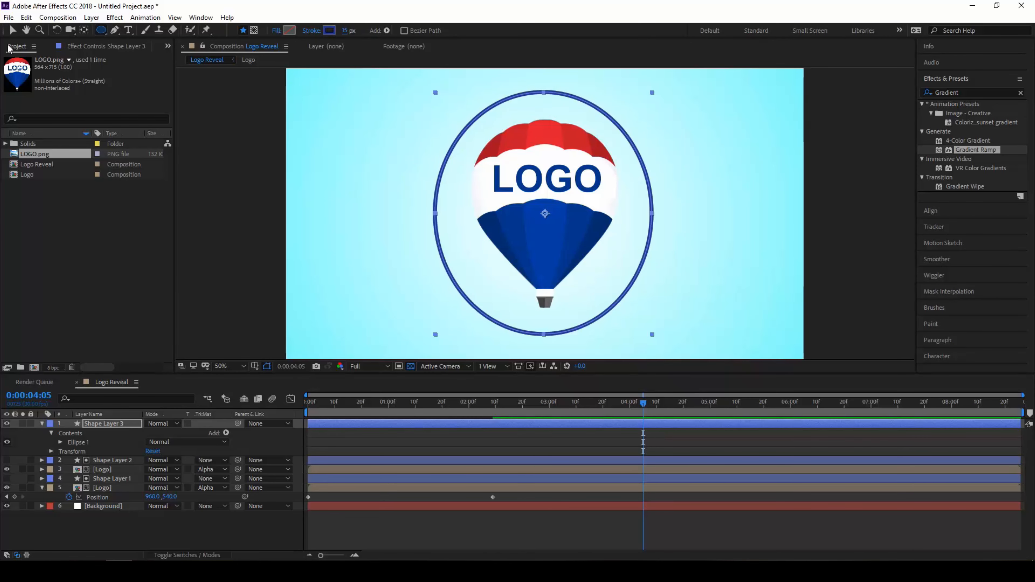
{"action": "left_click", "coordinate": [16, 31]}
{"action": "left_click", "coordinate": [324, 174]}
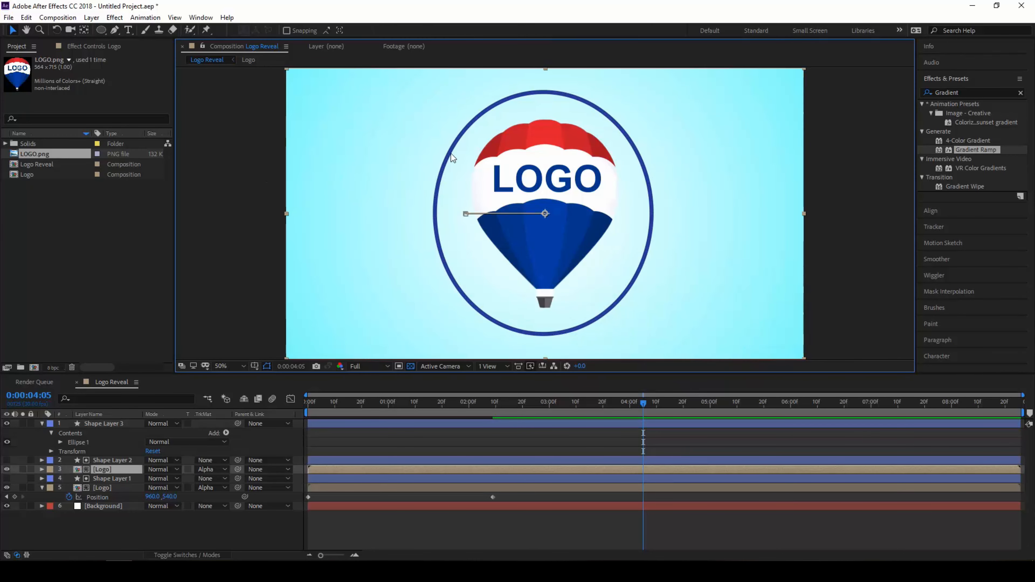
- Move the current time to 0:00:02:15 and rename Shape Layer 3 as Circle
{"action": "left_click", "coordinate": [453, 403]}
{"action": "left_click_drag", "start_coordinate": [468, 409], "coordinate": [510, 418]}
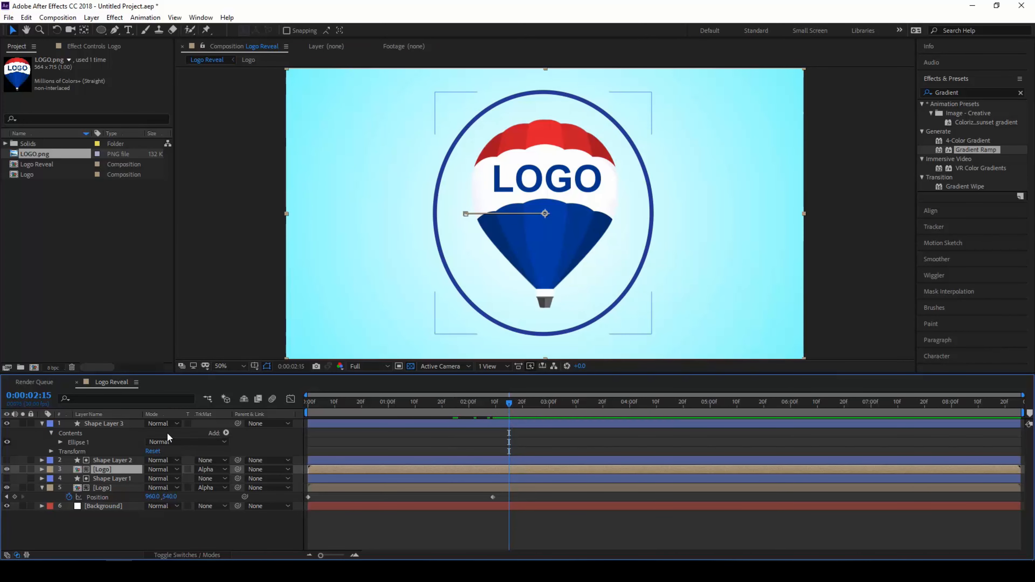
{"action": "left_click", "coordinate": [104, 424]}
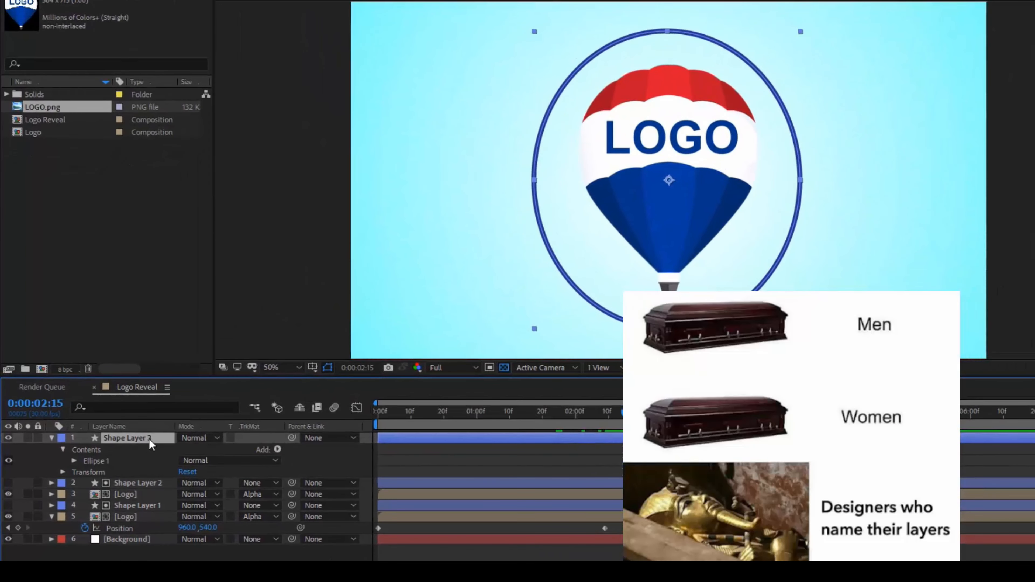
{"action": "right_click", "coordinate": [151, 442]}
{"action": "left_click", "coordinate": [165, 429]}
{"action": "type", "text": "Circle"}
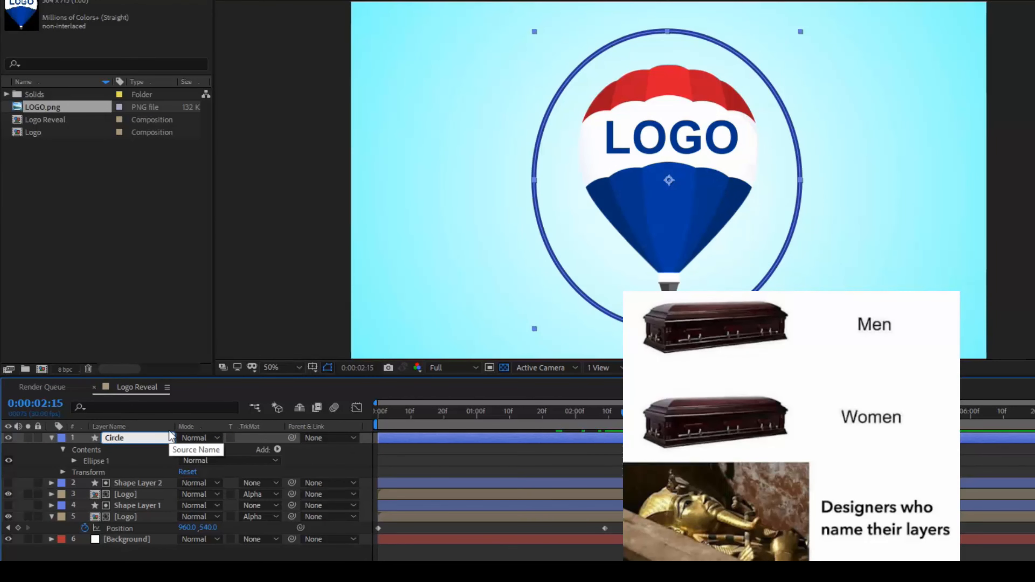
{"action": "key", "text": "Return"}
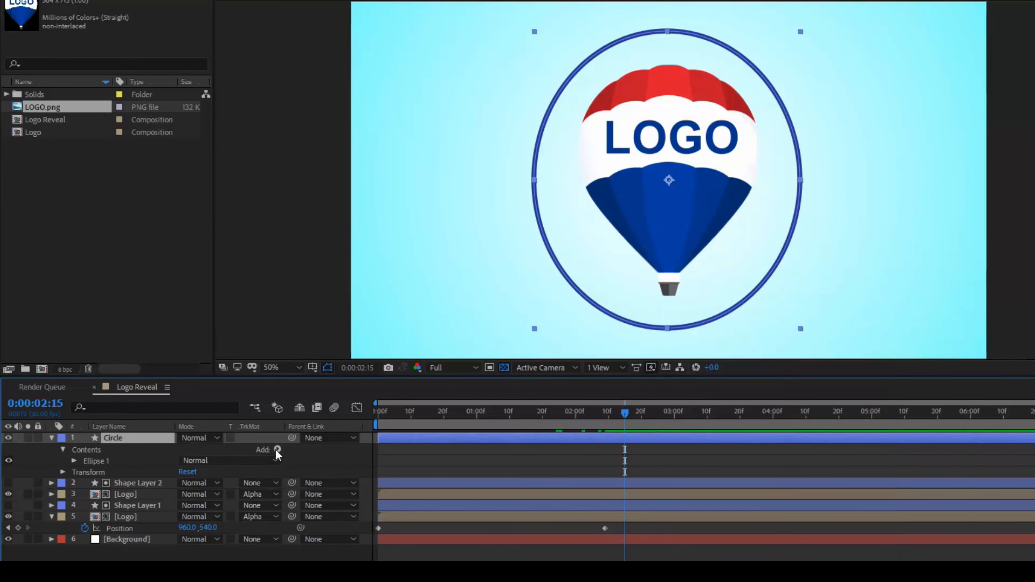
- Add Trim Paths to the Circle layer and keyframe its Start at 100% at 0:00:02:15 and 0% at 0:00:03:19
{"action": "left_click", "coordinate": [277, 449]}
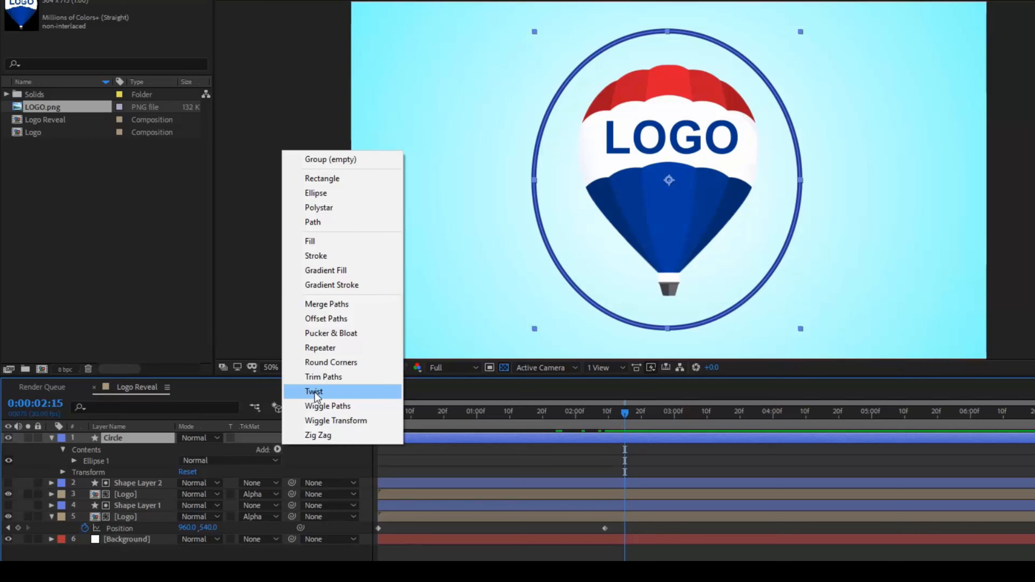
{"action": "left_click", "coordinate": [317, 377]}
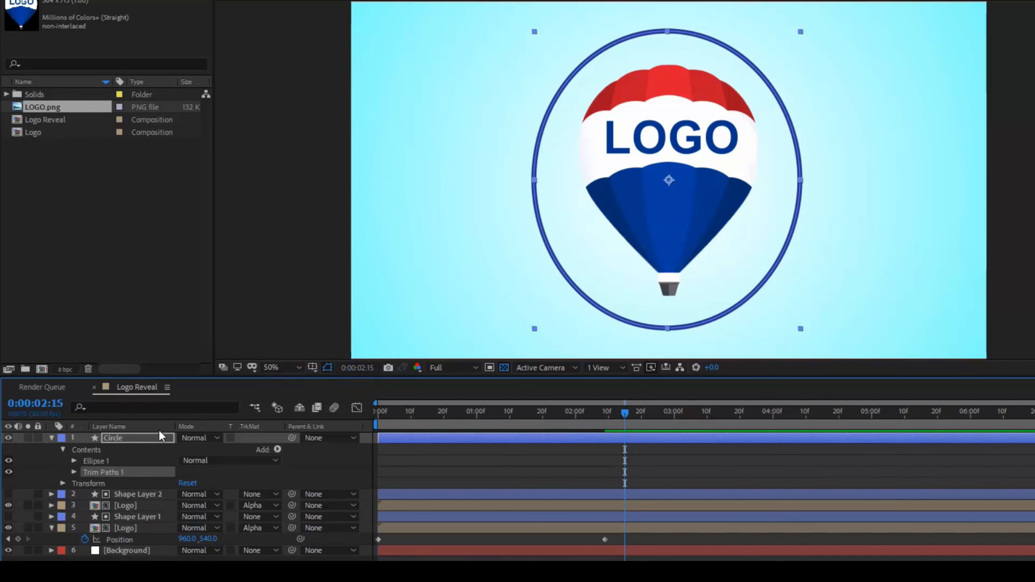
{"action": "left_click", "coordinate": [75, 472]}
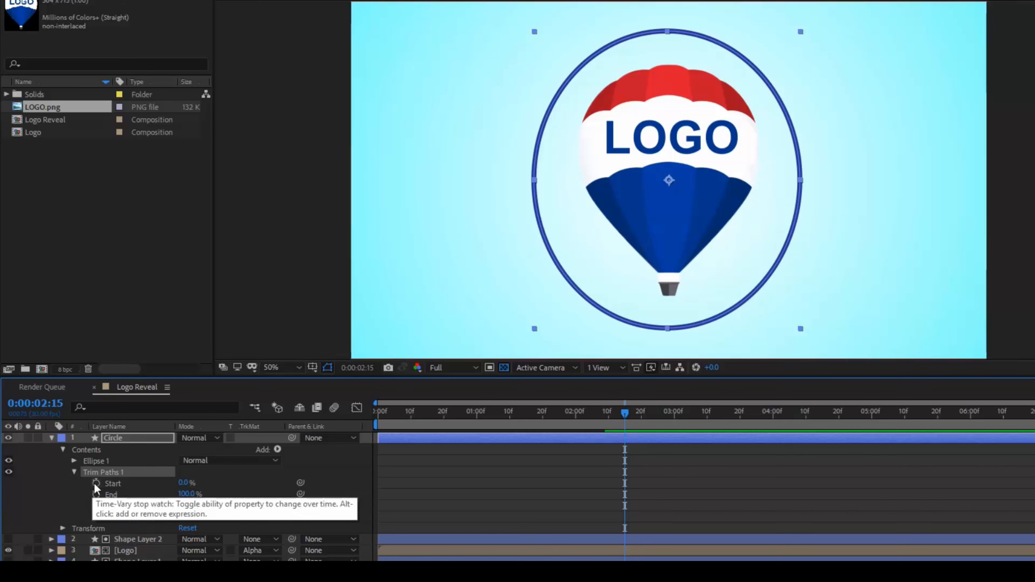
{"action": "left_click", "coordinate": [96, 483]}
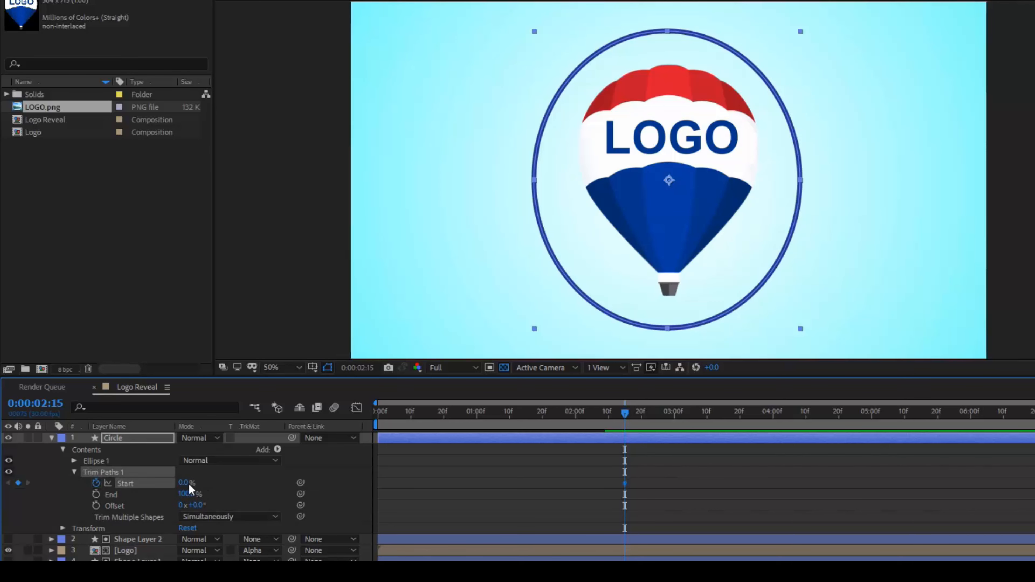
{"action": "mouse_move", "coordinate": [186, 483]}
{"action": "left_mouse_down"}
{"action": "mouse_move", "coordinate": [141, 489]}
{"action": "mouse_move", "coordinate": [243, 481]}
{"action": "left_mouse_up"}
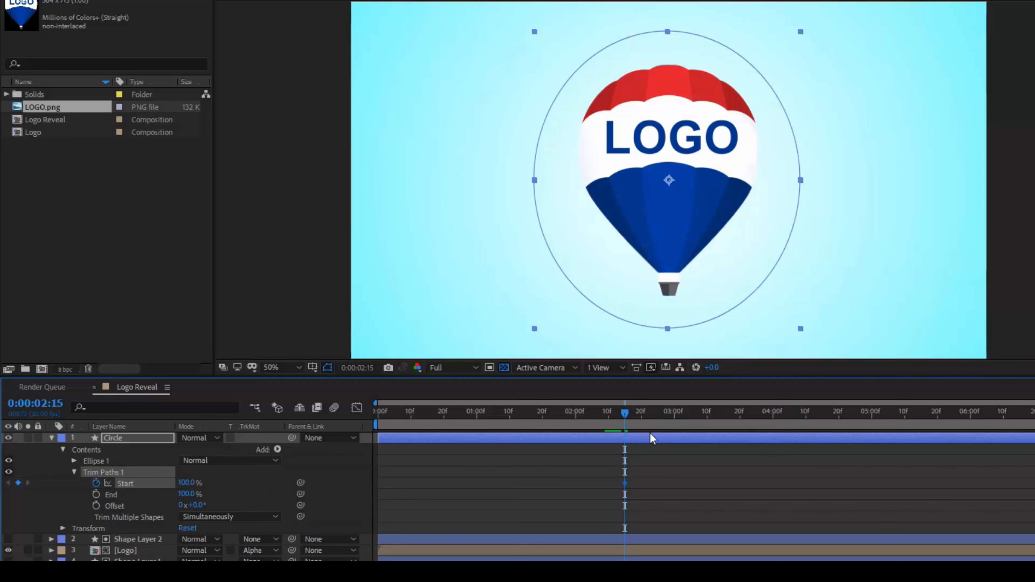
{"action": "left_click", "coordinate": [738, 415]}
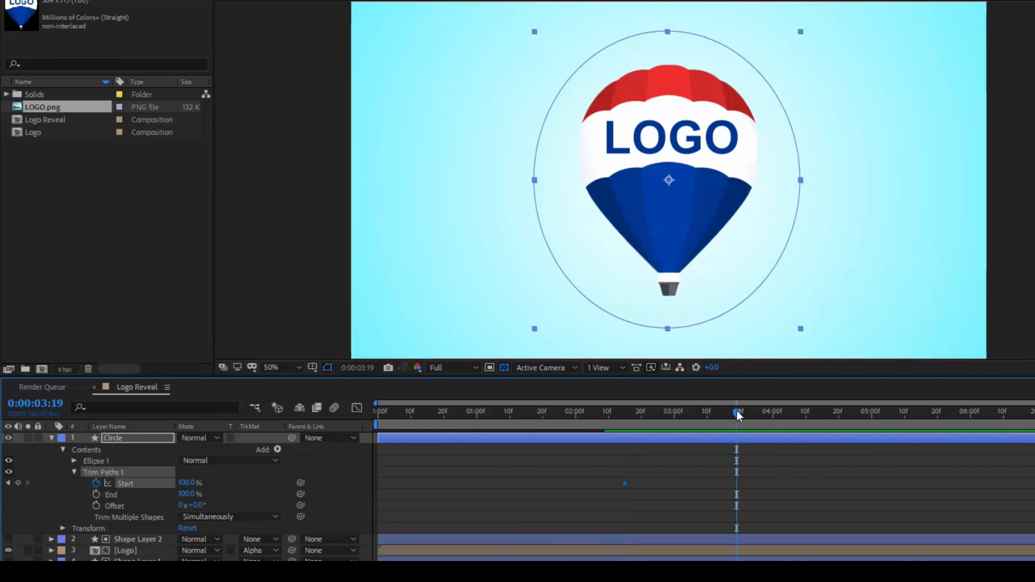
{"action": "left_click_drag", "start_coordinate": [183, 485], "coordinate": [3, 505]}
- Preview the circle's draw-on animation from 0:00:02:04 and scrub through it to 0:00:03:16
{"action": "left_click", "coordinate": [589, 416]}
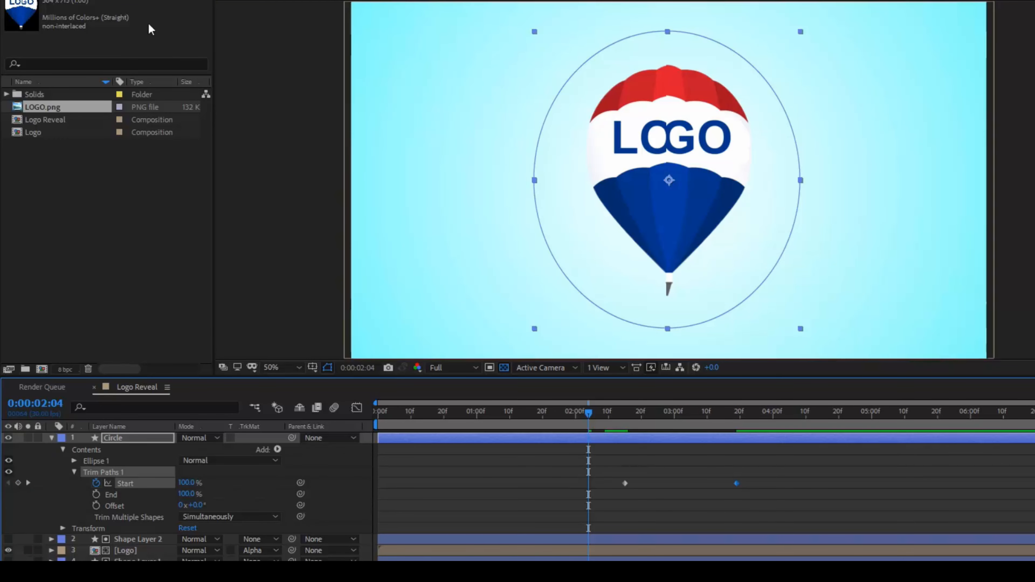
{"action": "key", "text": "space"}
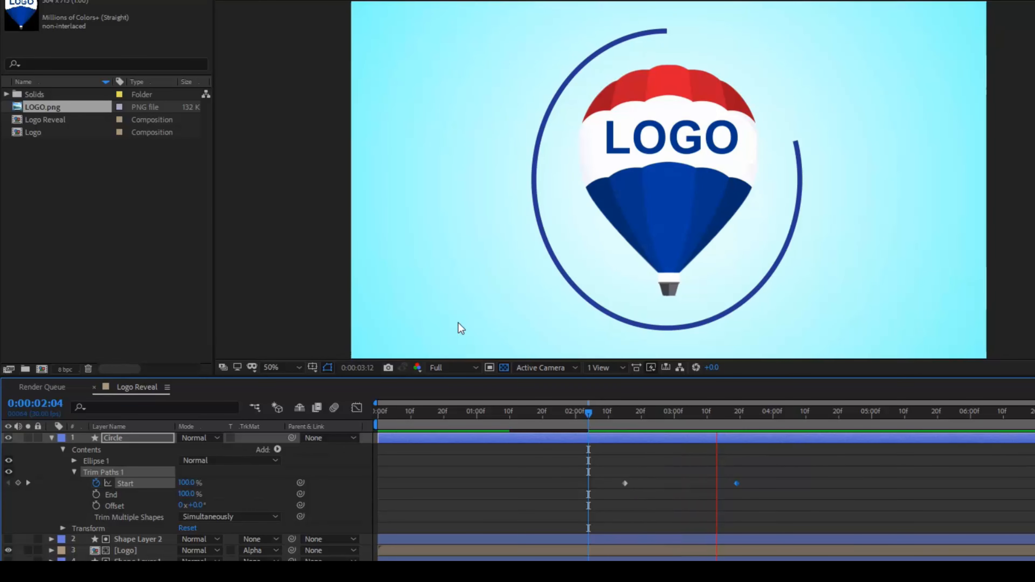
{"action": "left_click", "coordinate": [606, 411]}
{"action": "left_click", "coordinate": [625, 413]}
{"action": "left_click_drag", "start_coordinate": [656, 416], "coordinate": [726, 425]}
- Apply Easy Ease to both Trim Paths Start keyframes of the Circle layer
{"action": "left_click", "coordinate": [626, 483]}
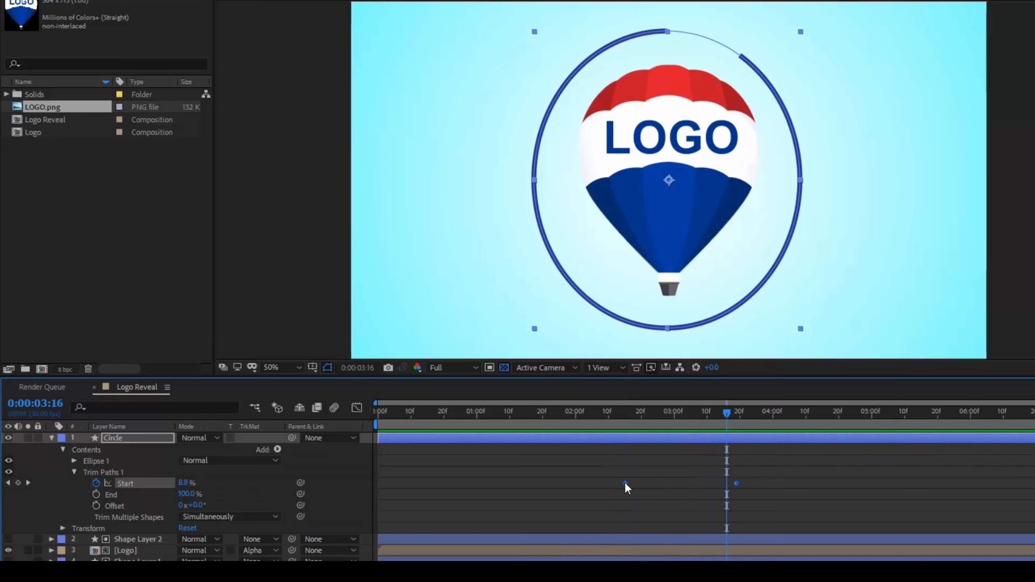
{"action": "right_click", "coordinate": [626, 485]}
{"action": "mouse_move", "coordinate": [640, 477]}
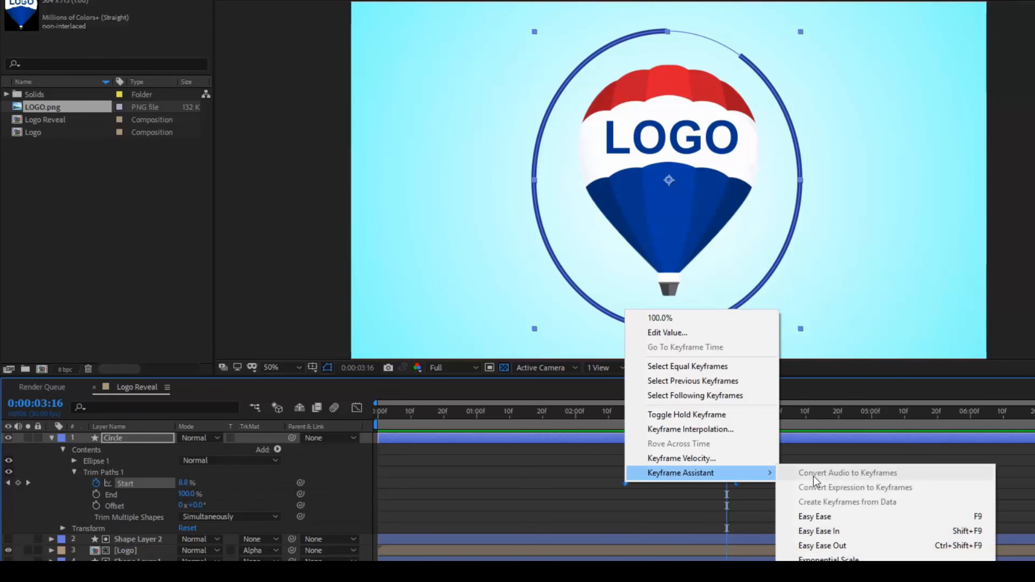
{"action": "left_click", "coordinate": [815, 516]}
- Apply Easy Ease to both Position keyframes of the lower Logo layer
{"action": "scroll", "coordinate": [661, 559], "scroll_direction": "down", "scroll_amount": 1}
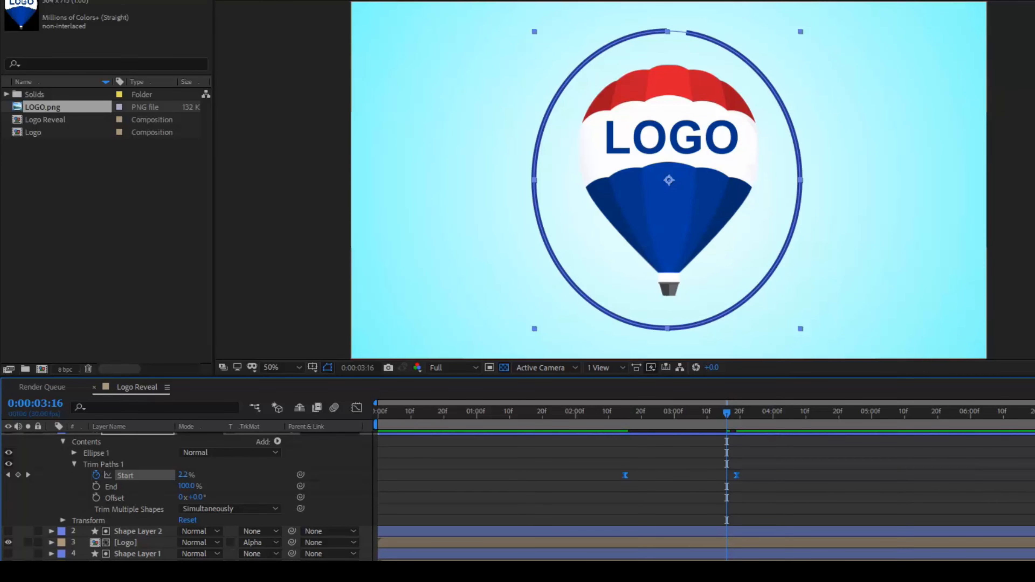
{"action": "left_click", "coordinate": [130, 564]}
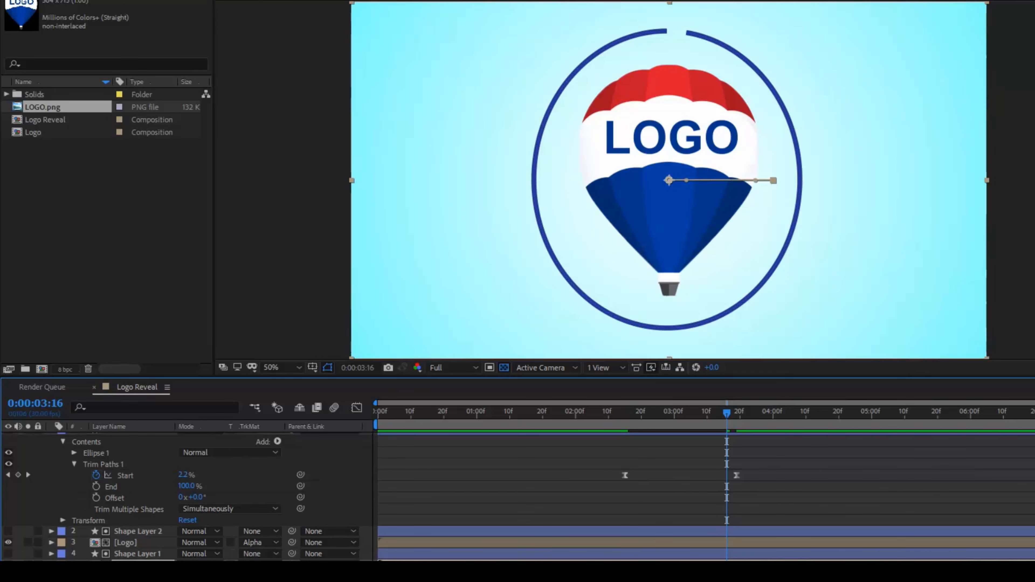
{"action": "right_click", "coordinate": [604, 560]}
{"action": "mouse_move", "coordinate": [660, 559]}
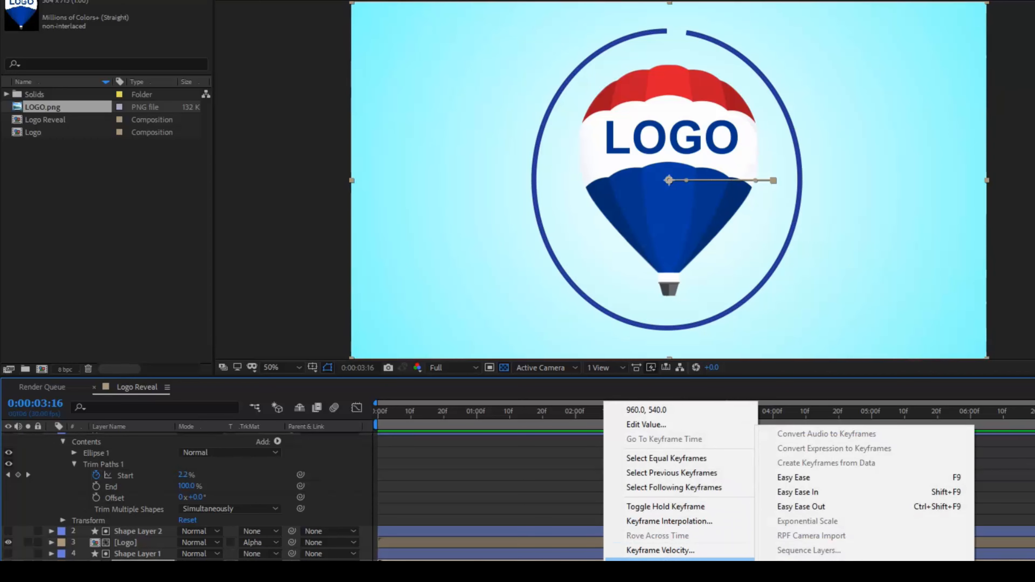
{"action": "left_click", "coordinate": [787, 478]}
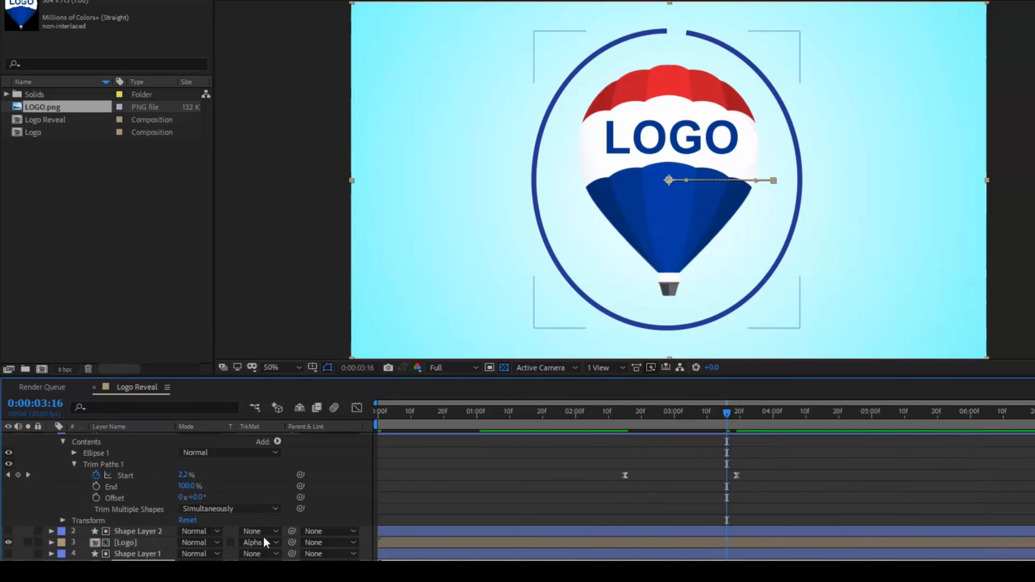
- Reveal the upper Logo layer's transform properties and apply Easy Ease to both of its Position keyframes
{"action": "left_click", "coordinate": [126, 542]}
{"action": "scroll", "coordinate": [384, 547], "scroll_direction": "down", "scroll_amount": 2}
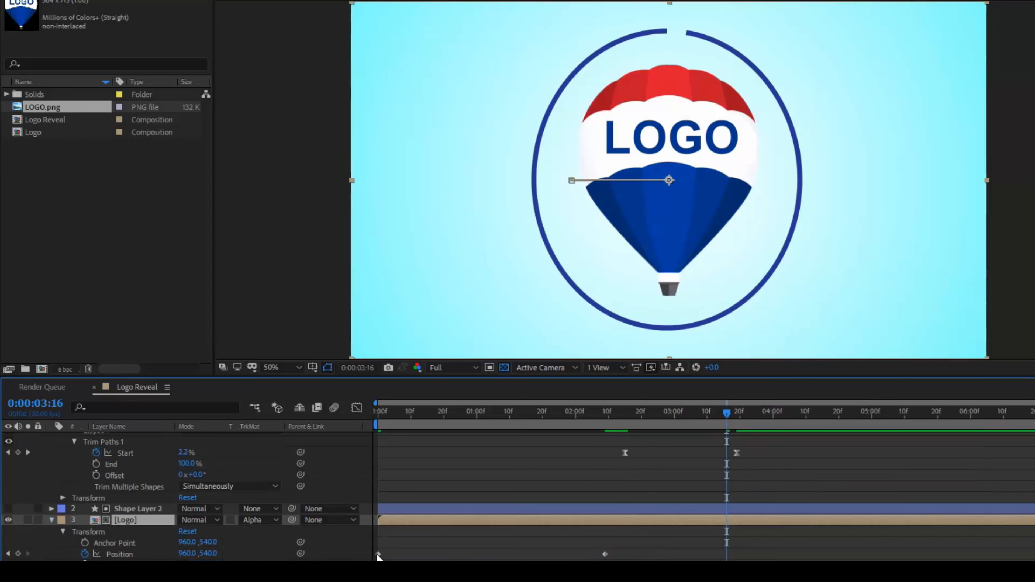
{"action": "left_click", "coordinate": [378, 555]}
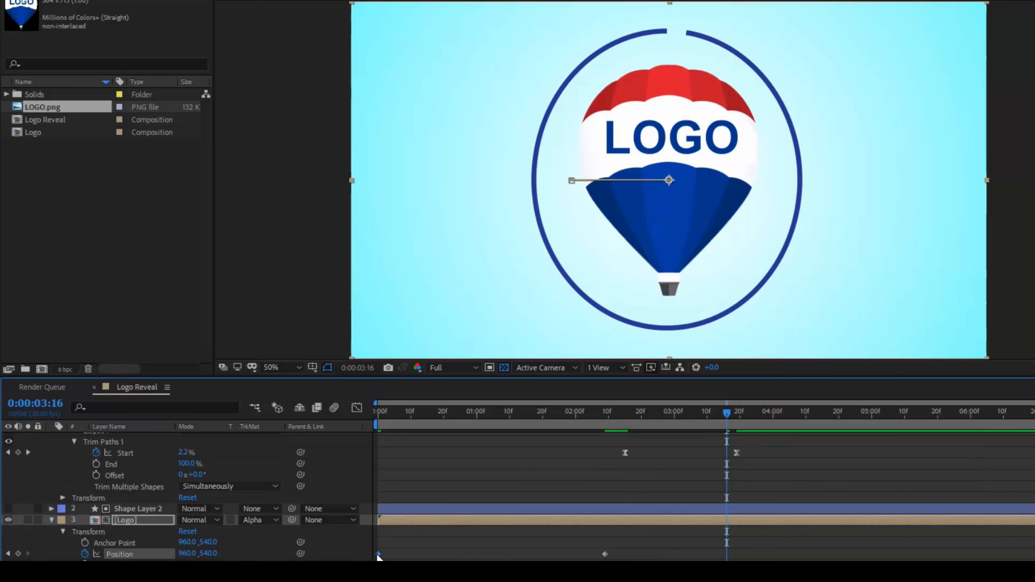
{"action": "right_click", "coordinate": [604, 555]}
{"action": "mouse_move", "coordinate": [663, 544]}
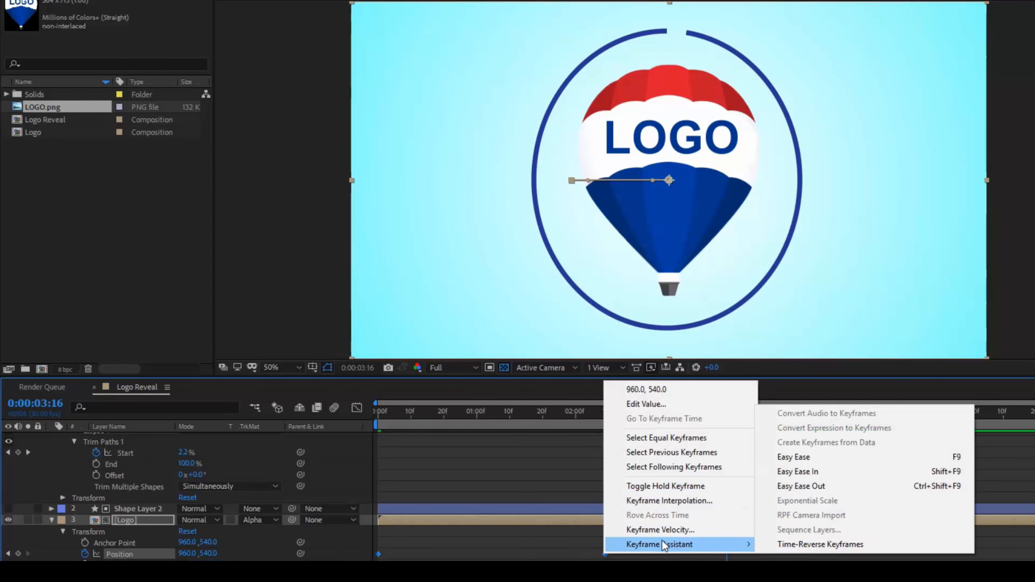
{"action": "left_click", "coordinate": [795, 457]}
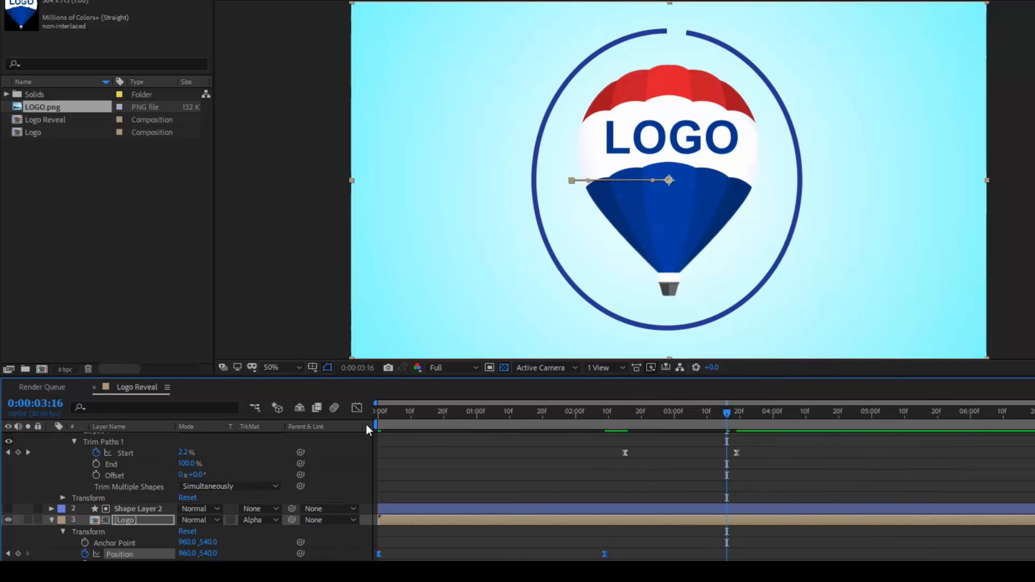
- Collapse the properties of the Circle and upper Logo layers and preview the eased reveal from the start
{"action": "scroll", "coordinate": [39, 488], "scroll_direction": "up", "scroll_amount": 2}
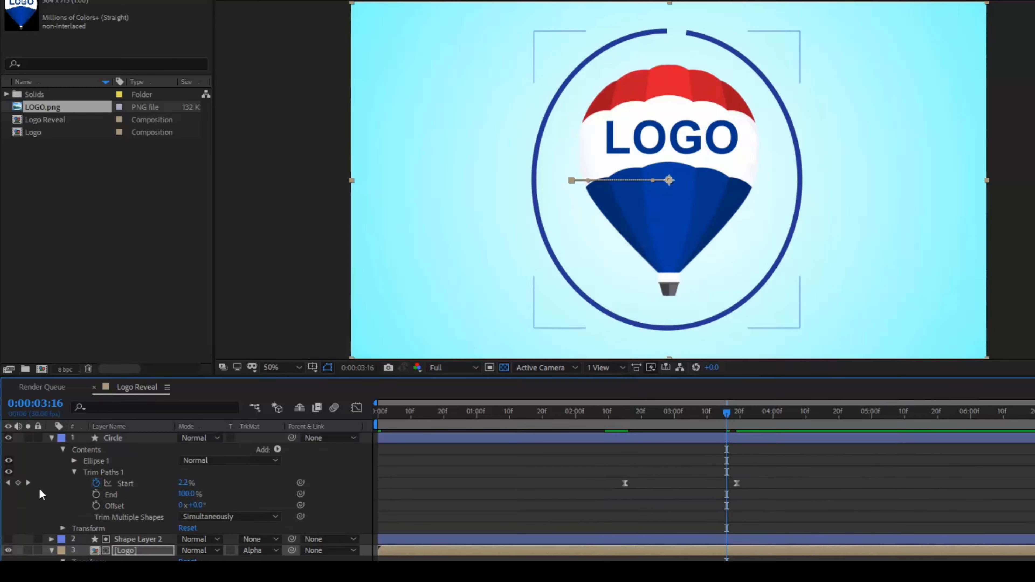
{"action": "left_click", "coordinate": [52, 438]}
{"action": "left_click", "coordinate": [51, 460]}
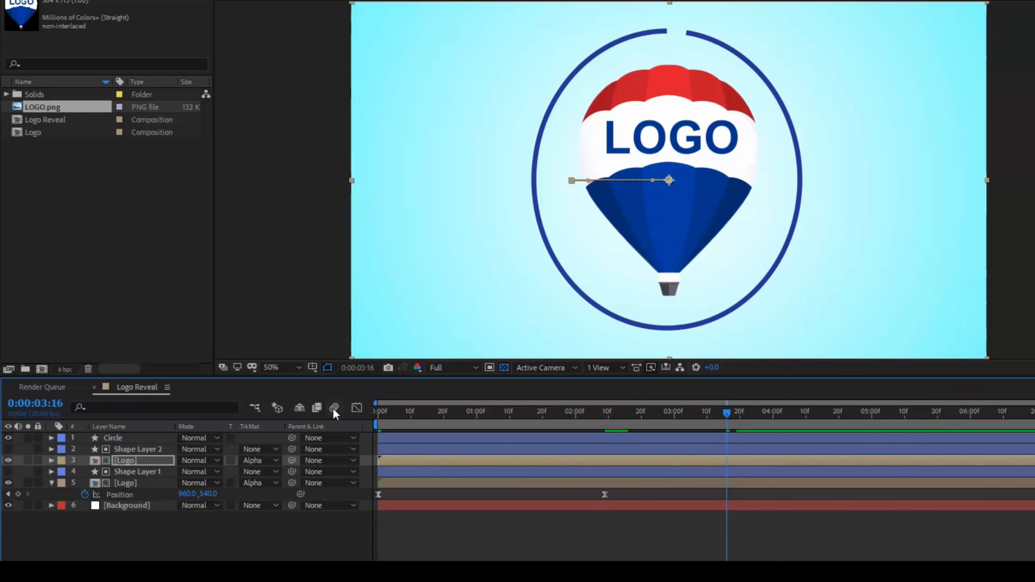
{"action": "left_click", "coordinate": [376, 421]}
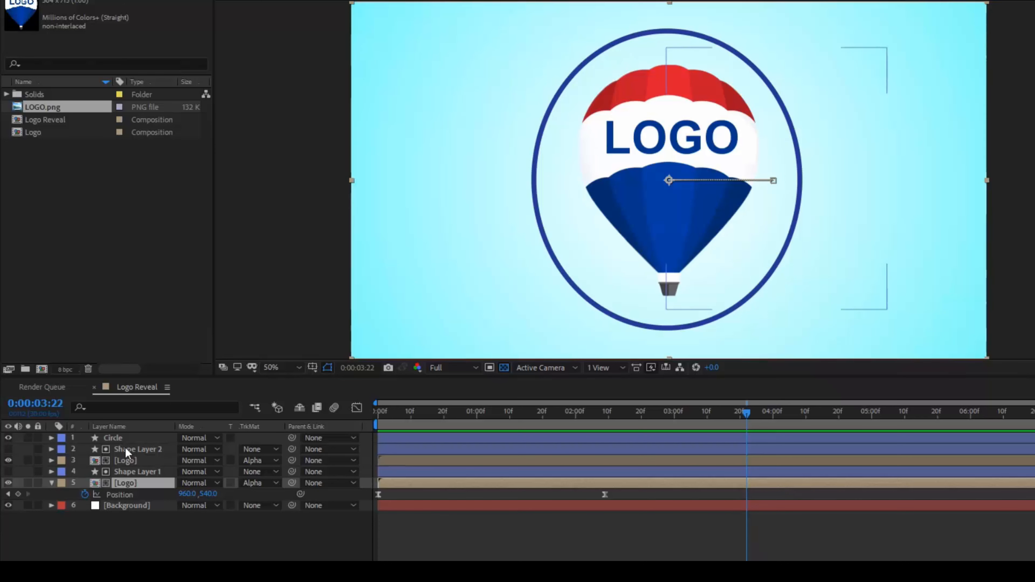
- Pre-compose the Circle, both shape layers and both Logo layers into a new composition named Reveal4, moving all attributes
{"action": "left_click", "coordinate": [118, 427]}
{"action": "left_click", "coordinate": [120, 438], "text": "shift"}
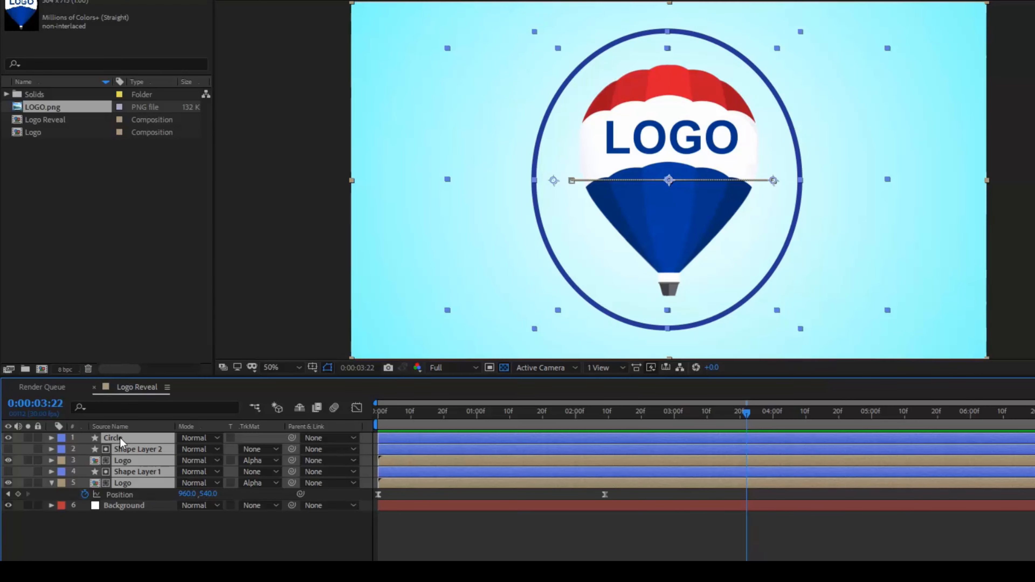
{"action": "right_click", "coordinate": [119, 438]}
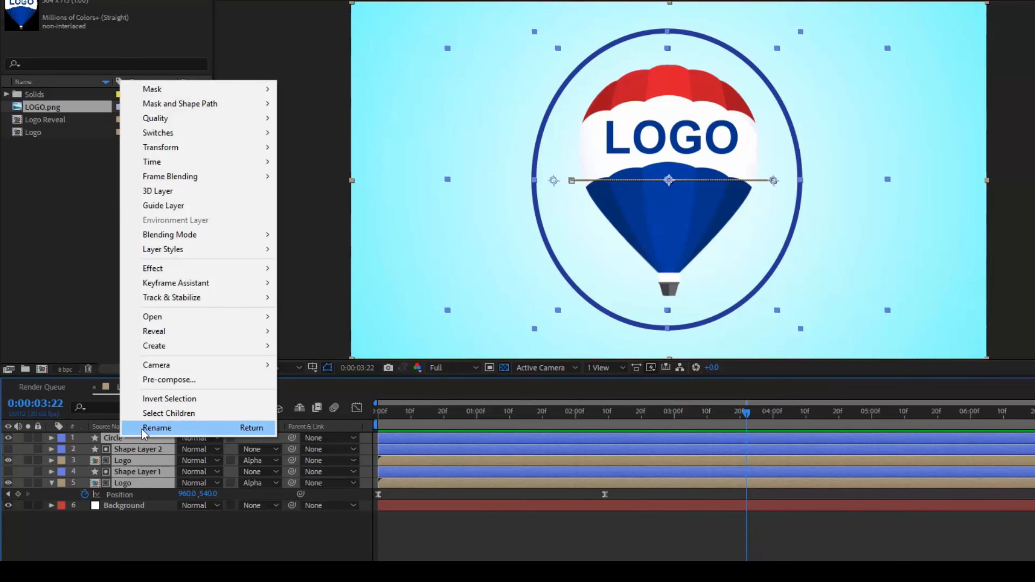
{"action": "left_click", "coordinate": [156, 381]}
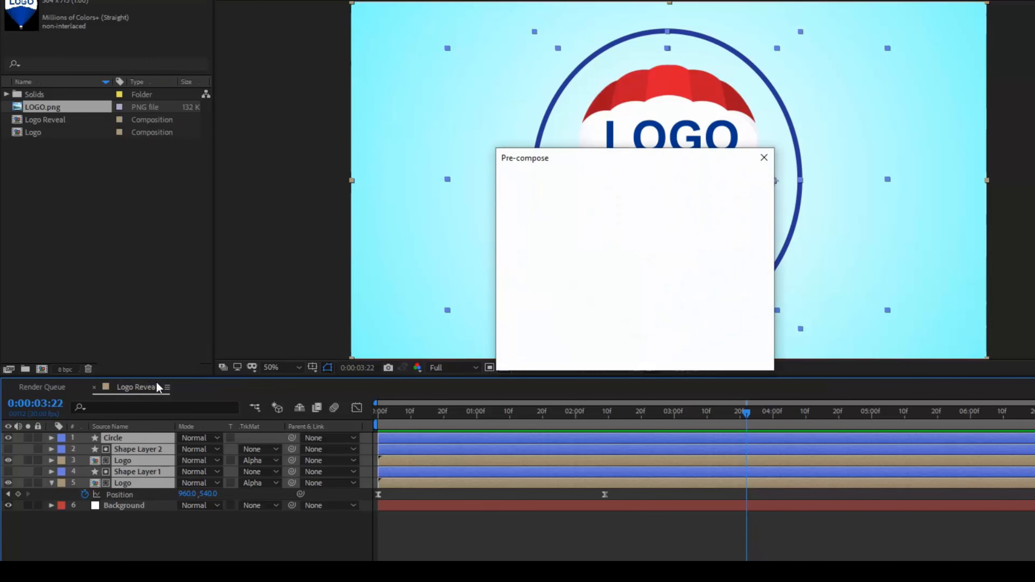
{"action": "type", "text": "Reveal4"}
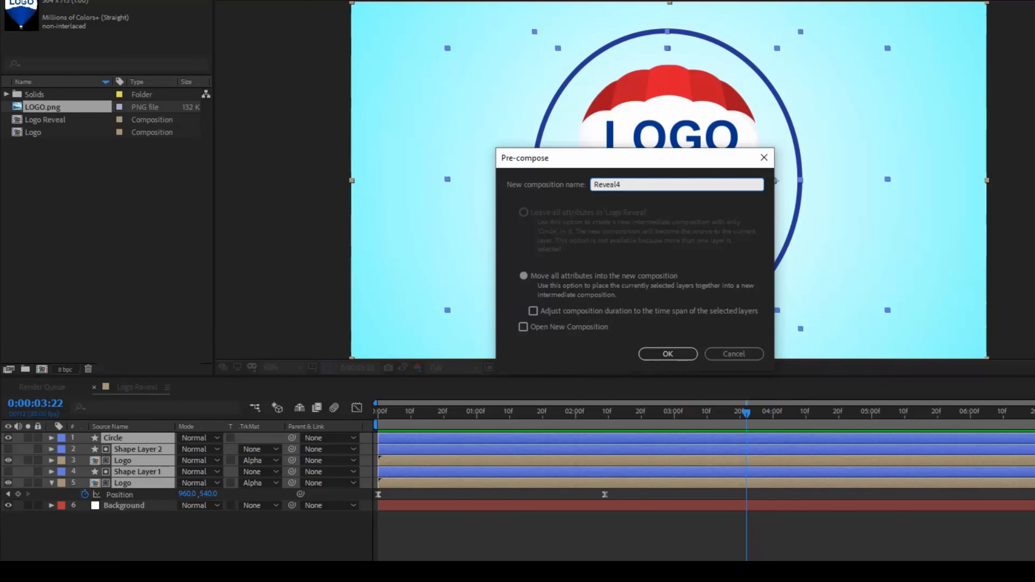
{"action": "left_click", "coordinate": [667, 353]}
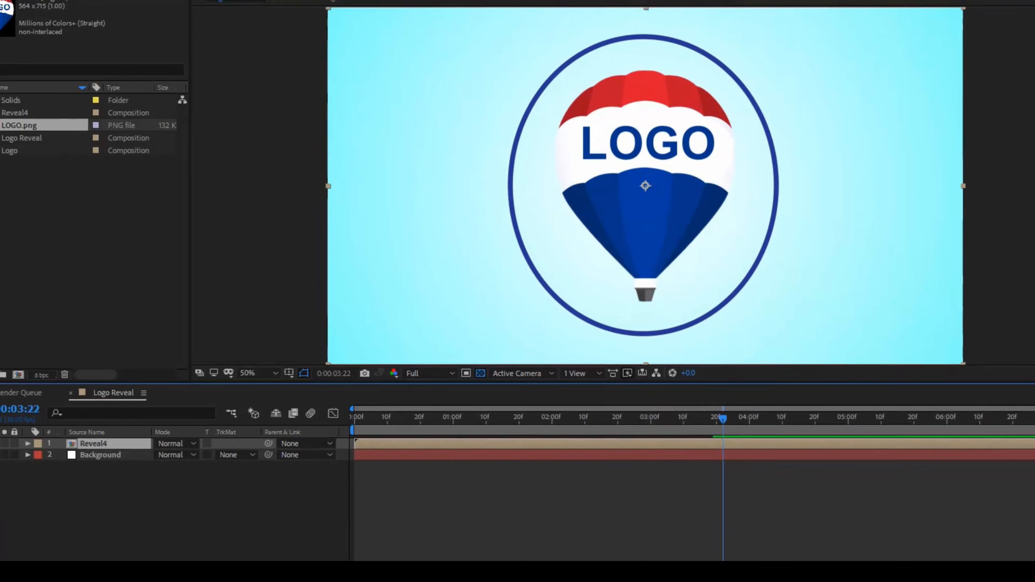
- Apply CC Light Sweep to the Reveal4 layer and keyframe its Center at about 400, 712 beside the logo at 0:00:03:22
{"action": "left_click", "coordinate": [946, 88]}
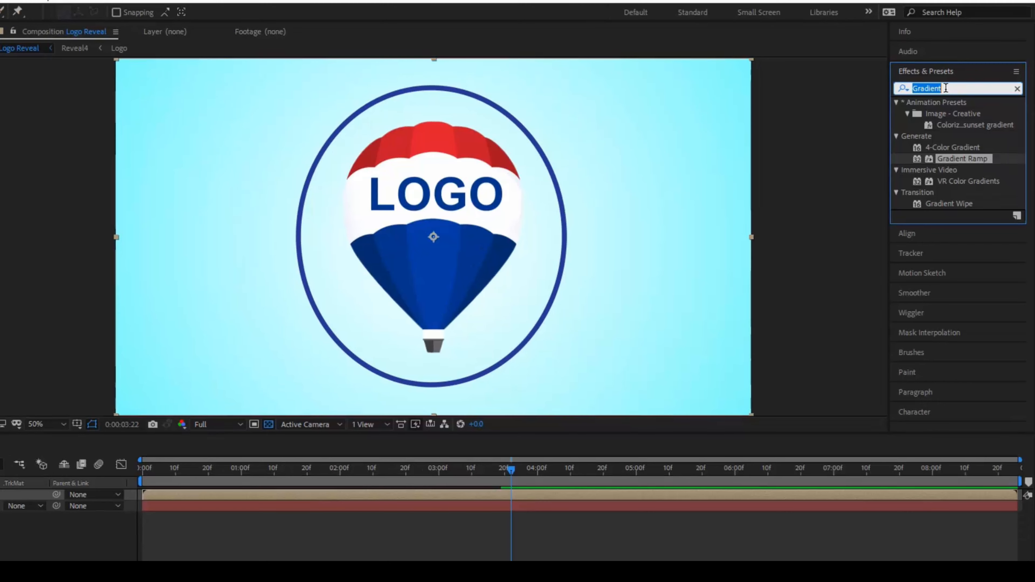
{"action": "type", "text": "CC LIGHT"}
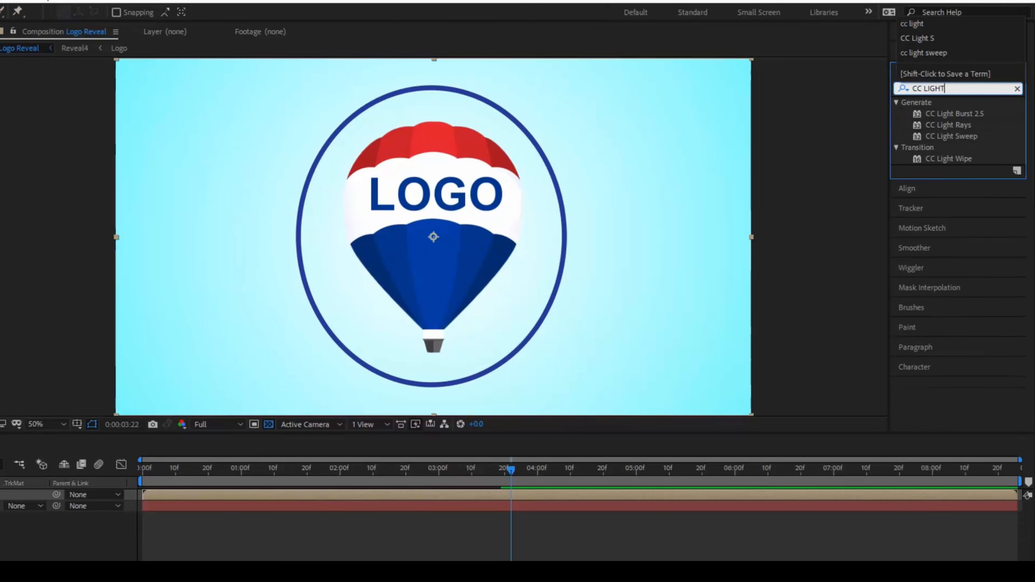
{"action": "left_click_drag", "start_coordinate": [951, 136], "coordinate": [550, 209]}
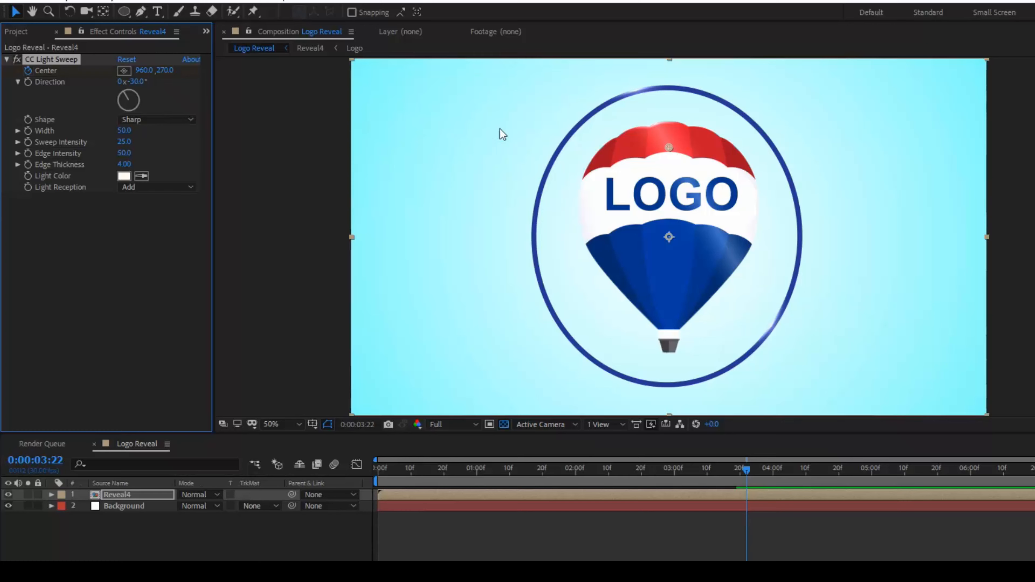
{"action": "left_click_drag", "start_coordinate": [669, 148], "coordinate": [483, 296]}
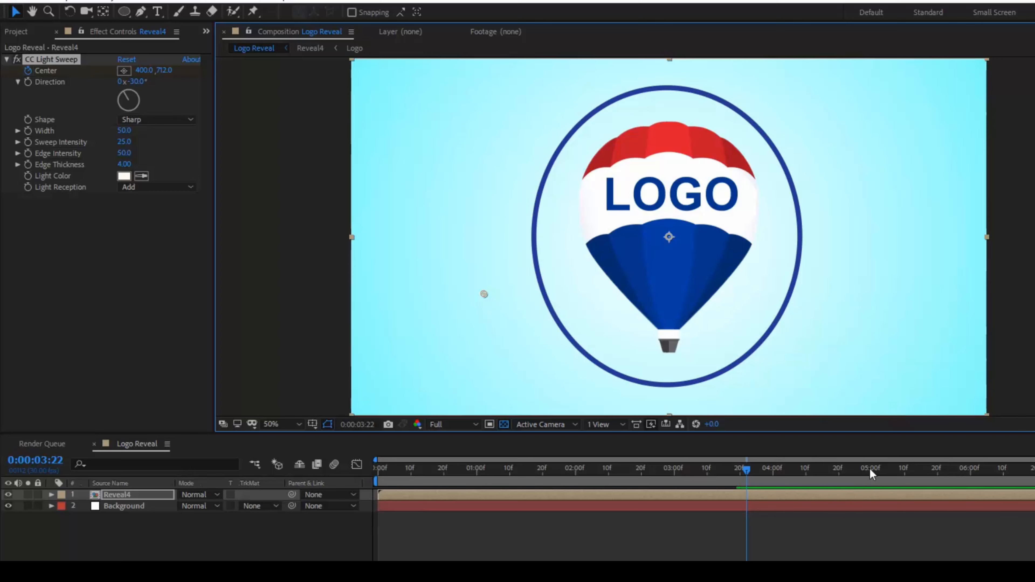
- At 0:00:04:21, move the light sweep's Center past the logo's upper side to about 1438, -94
{"action": "left_click", "coordinate": [842, 469]}
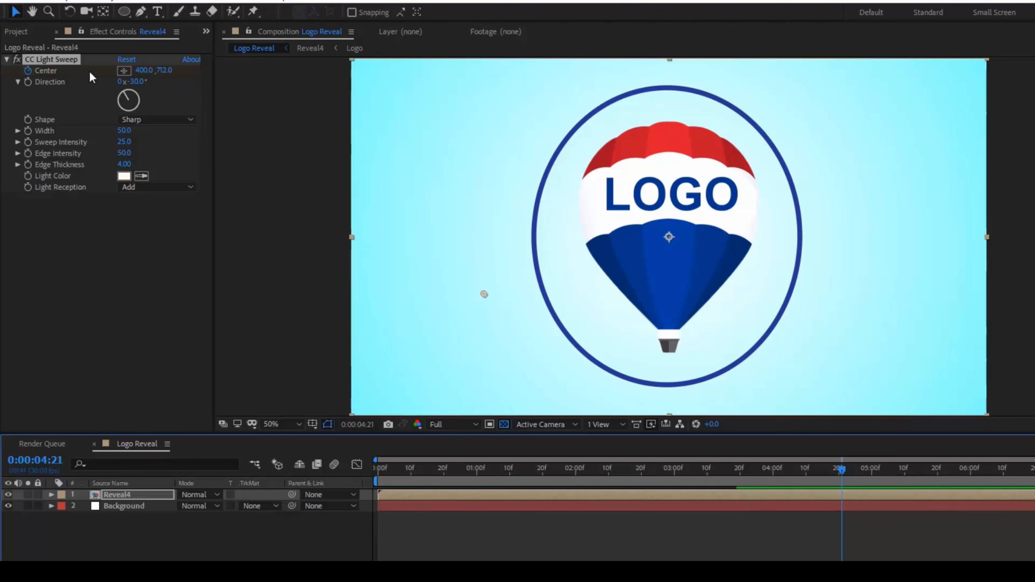
{"action": "left_click_drag", "start_coordinate": [484, 294], "coordinate": [646, 107]}
{"action": "left_click_drag", "start_coordinate": [681, 74], "coordinate": [829, 28]}
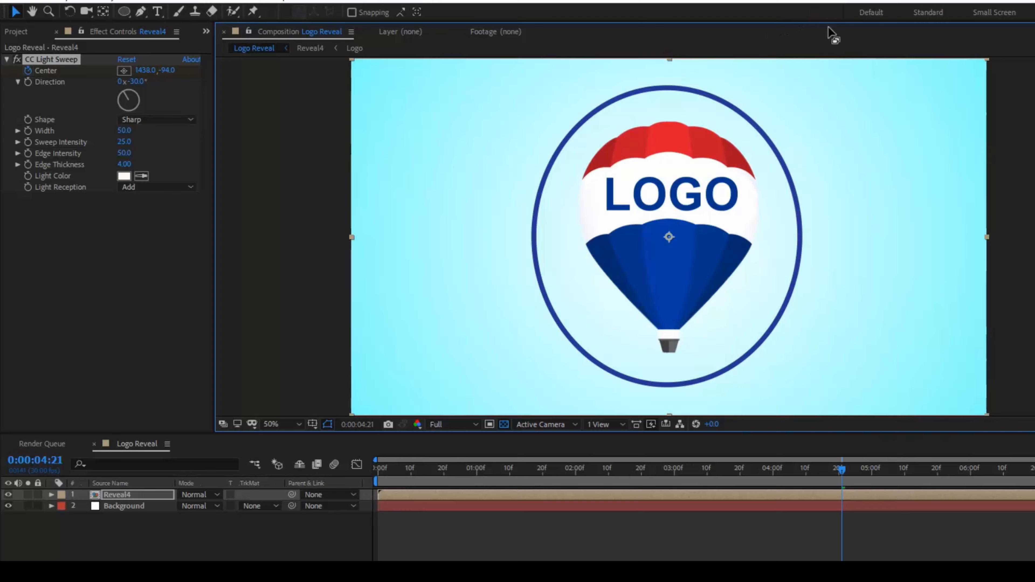
- Reveal the Reveal4 layer's animated properties and scrub through the light sweep between its Center keyframes
{"action": "left_click", "coordinate": [706, 505]}
{"action": "left_click", "coordinate": [703, 495]}
{"action": "key", "text": "u"}
{"action": "left_click", "coordinate": [726, 476]}
{"action": "left_click", "coordinate": [753, 474]}
{"action": "left_click_drag", "start_coordinate": [764, 474], "coordinate": [869, 471]}
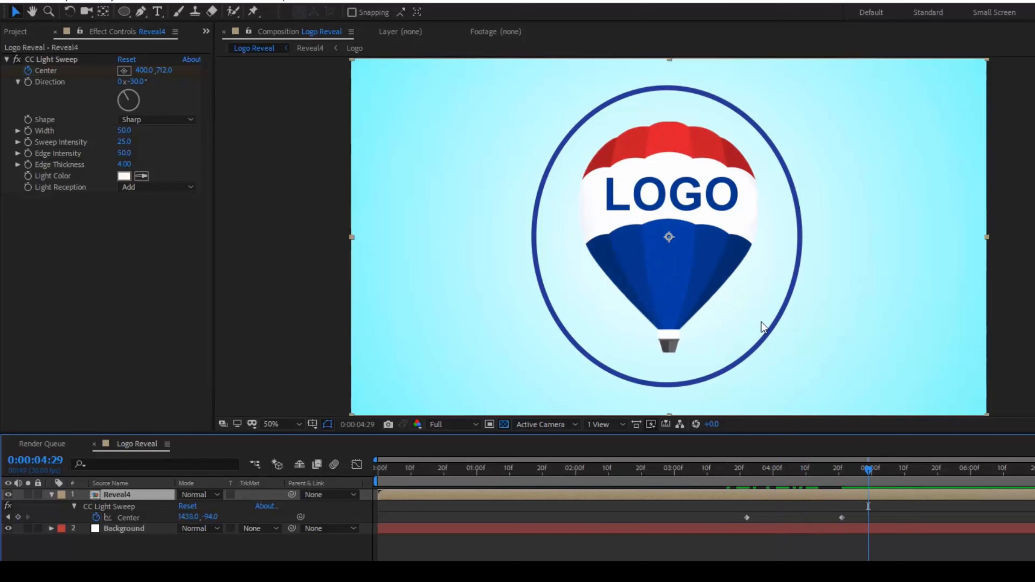
{"action": "scroll", "coordinate": [758, 319], "scroll_direction": "down", "scroll_amount": 2}
{"action": "left_click_drag", "start_coordinate": [736, 482], "coordinate": [837, 482]}
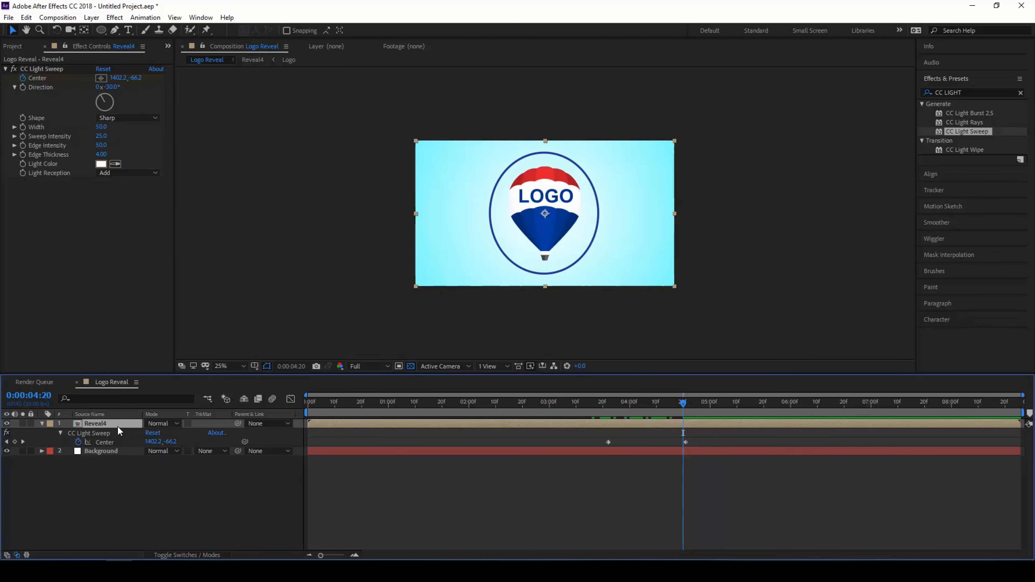
- Duplicate the Reveal4 layer and time-stretch the copy with a stretch factor of -30
{"action": "key", "text": "ctrl+d"}
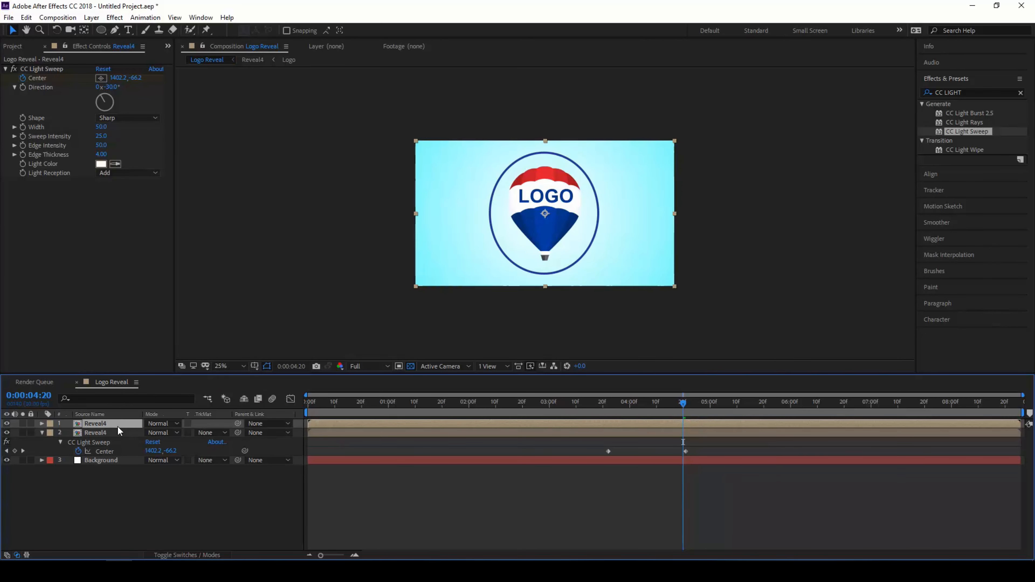
{"action": "right_click", "coordinate": [729, 428]}
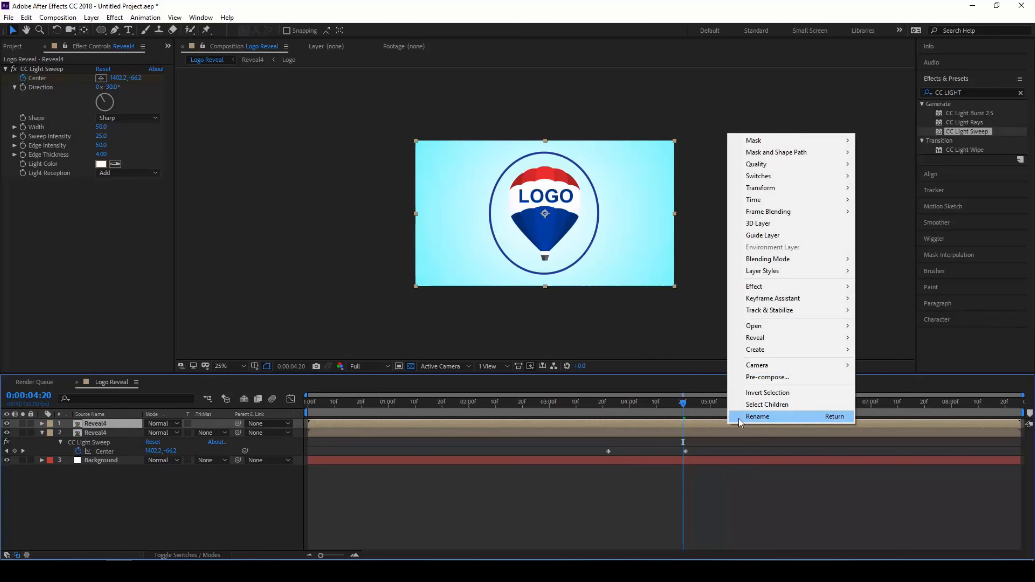
{"action": "mouse_move", "coordinate": [761, 202]}
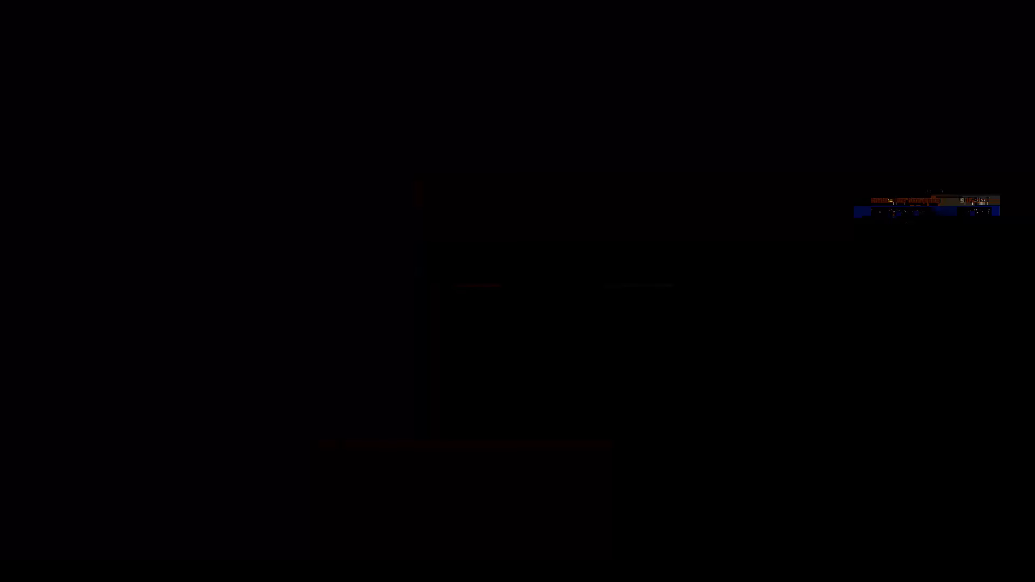
{"action": "left_click", "coordinate": [892, 225]}
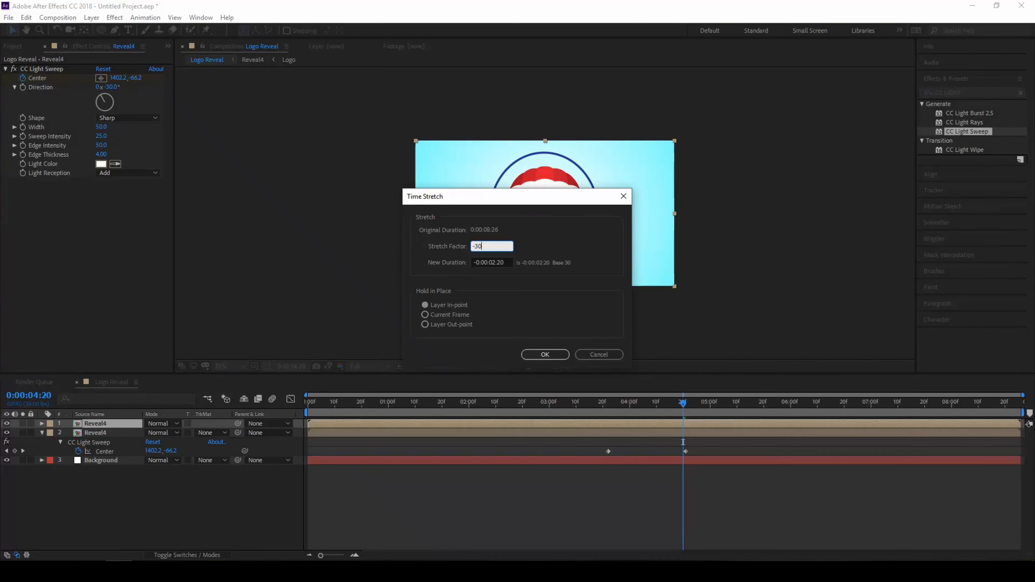
{"action": "type", "text": "-30"}
{"action": "key", "text": "Return"}
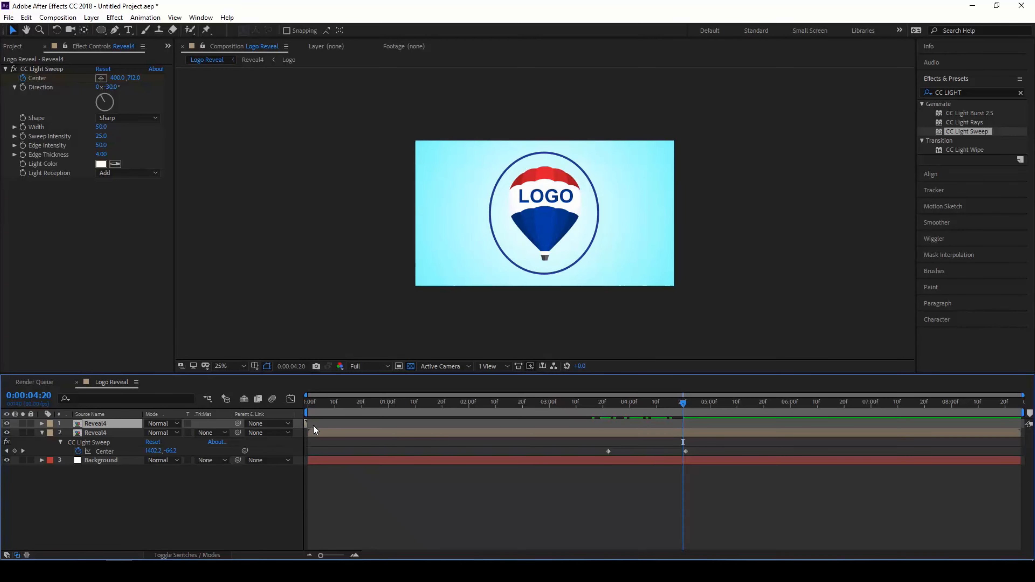
- Shift the reversed Reveal4 copy so it starts at the last Center keyframe, and delete its CC Light Sweep effect
{"action": "left_click_drag", "start_coordinate": [403, 425], "coordinate": [895, 405]}
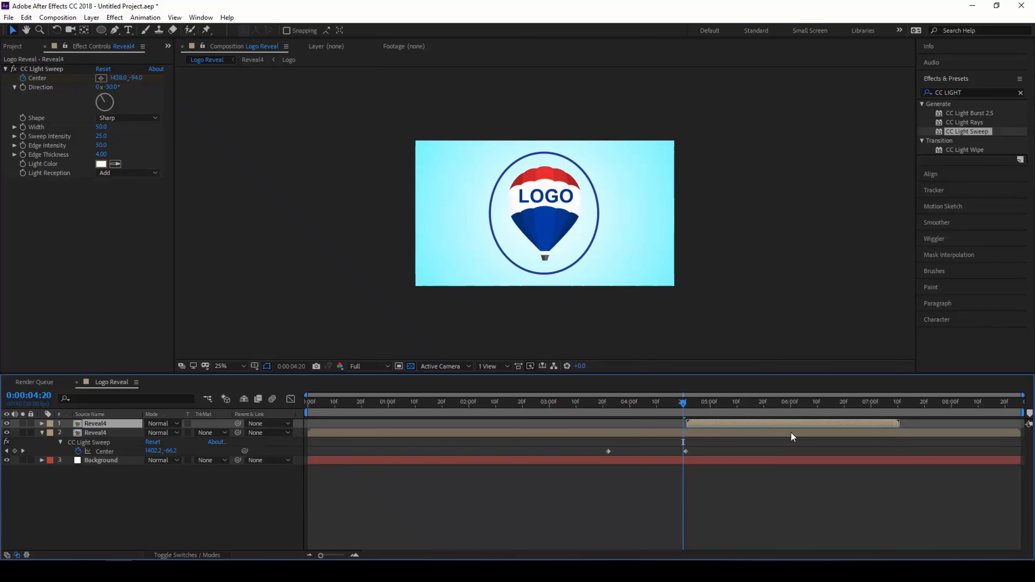
{"action": "left_click", "coordinate": [35, 69]}
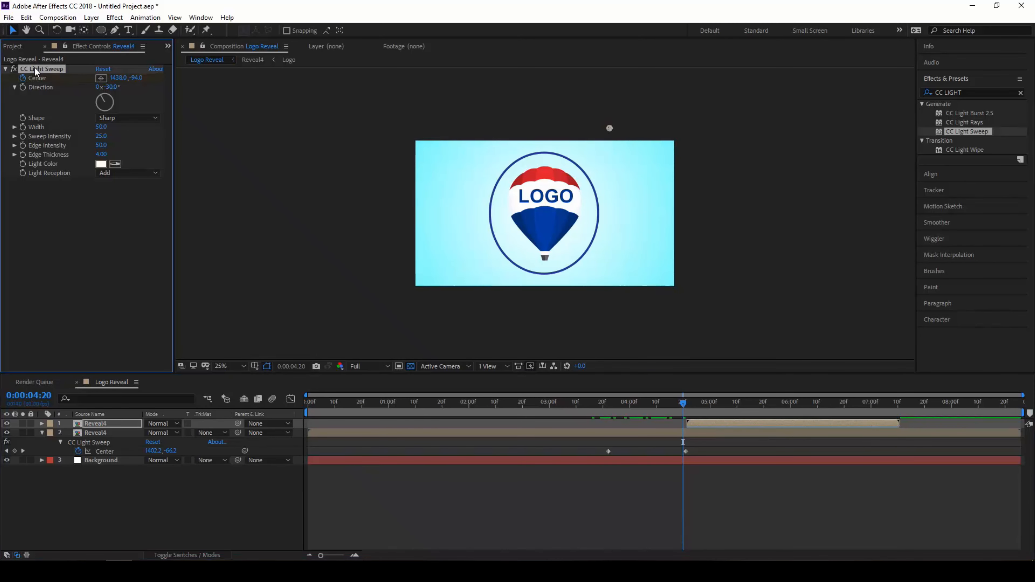
{"action": "key", "text": "Delete"}
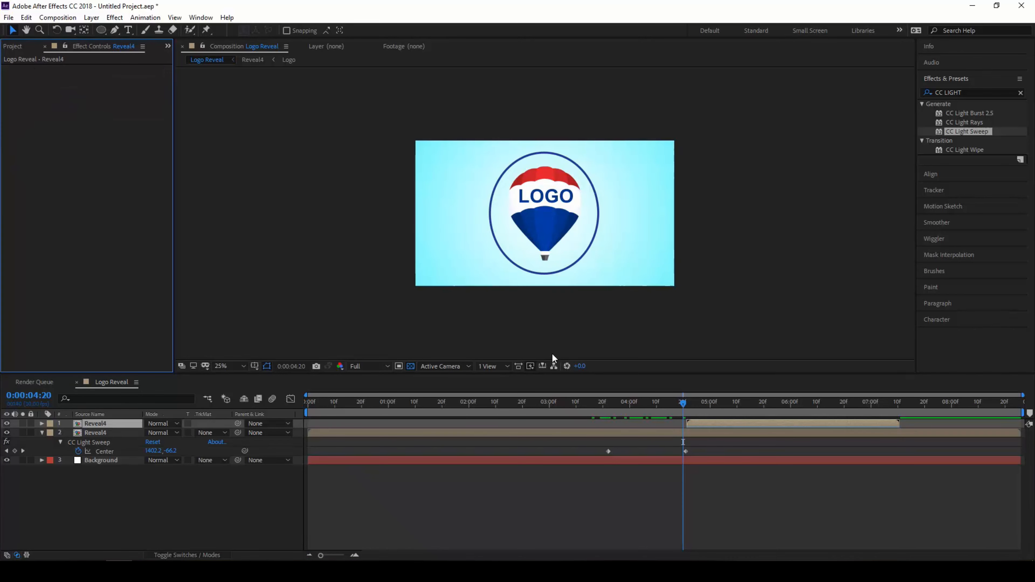
- Set the preview resolution to Quarter and scrub through the reversed Reveal4 copy
{"action": "left_click_drag", "start_coordinate": [686, 404], "coordinate": [854, 403]}
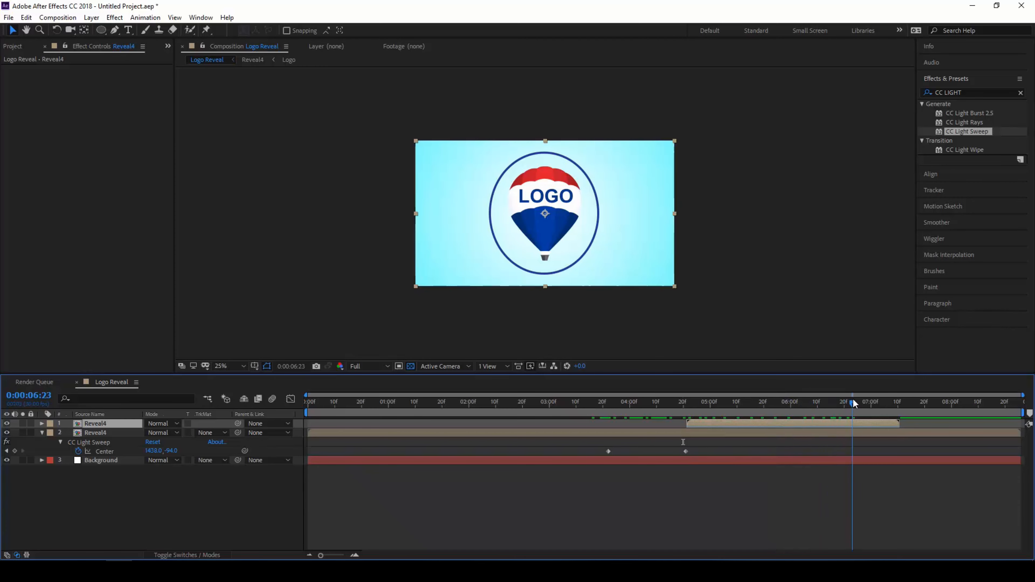
{"action": "left_click", "coordinate": [375, 368]}
{"action": "left_click", "coordinate": [364, 427]}
{"action": "left_click_drag", "start_coordinate": [773, 407], "coordinate": [882, 392]}
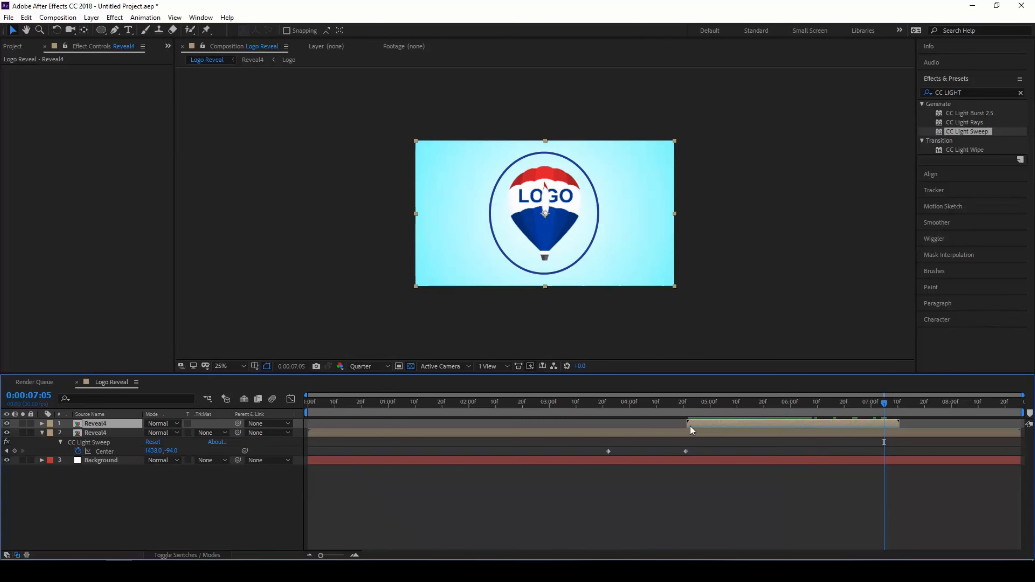
- Trim the end of the lower Reveal4 layer to just past its last Center keyframe and preview the transition
{"action": "left_click_drag", "start_coordinate": [1019, 432], "coordinate": [720, 437]}
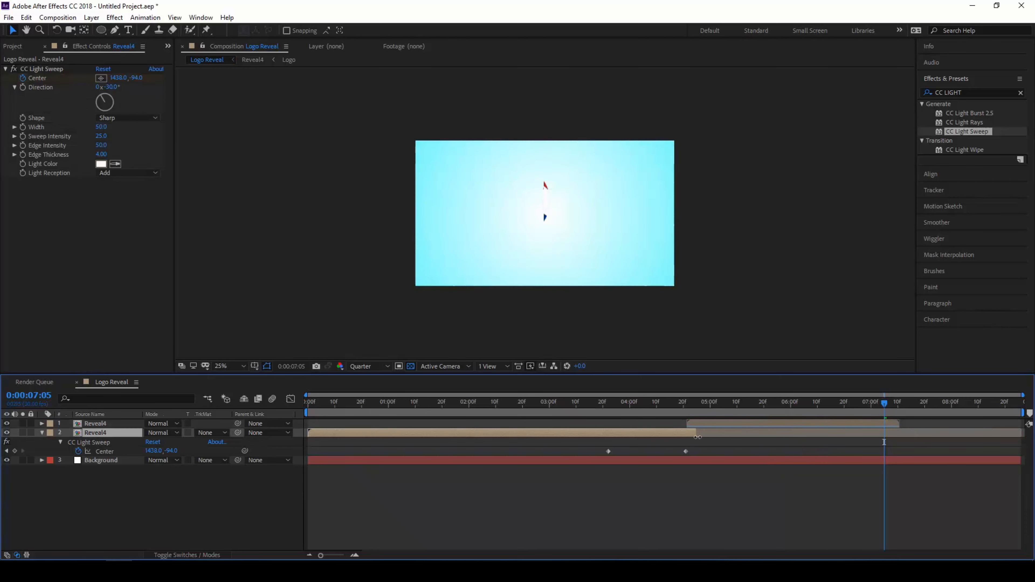
{"action": "left_click_drag", "start_coordinate": [688, 403], "coordinate": [738, 406]}
{"action": "key", "text": "space"}
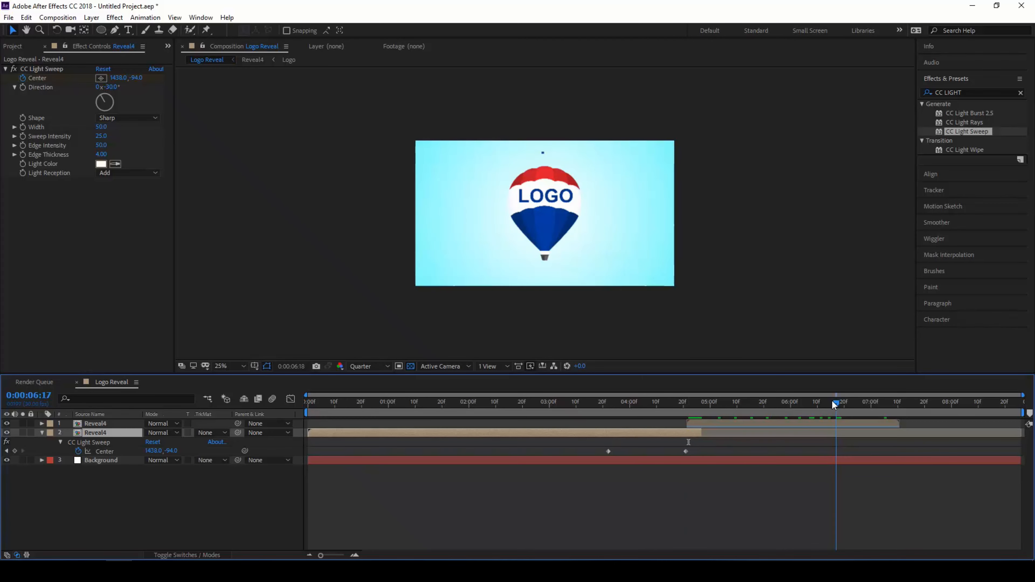
- Trim the start of the upper Reveal4 layer to 0:00:06:07 and slide it earlier to begin at about 0:00:05:00
{"action": "left_click_drag", "start_coordinate": [823, 399], "coordinate": [810, 403]}
{"action": "left_click_drag", "start_coordinate": [688, 424], "coordinate": [770, 417]}
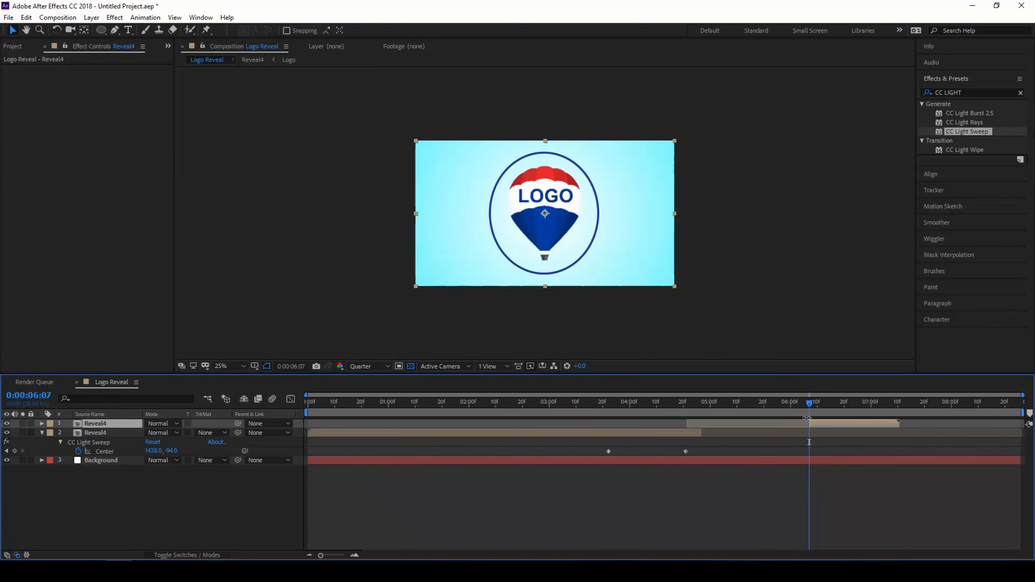
{"action": "left_click_drag", "start_coordinate": [793, 424], "coordinate": [718, 423]}
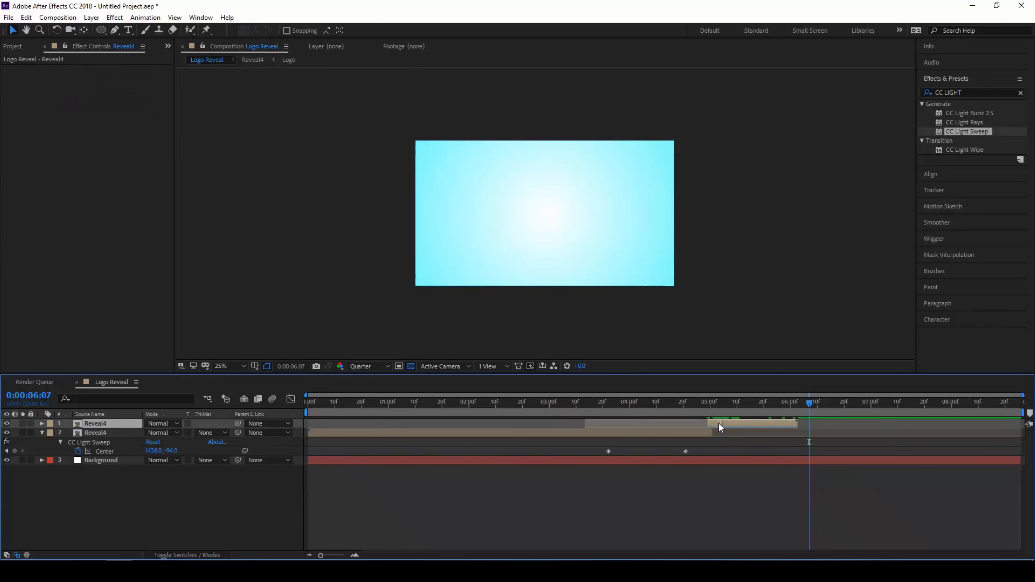
- End the work area where the upper Reveal4 layer ends, trim the composition to it, and preview from the start
{"action": "left_click_drag", "start_coordinate": [971, 407], "coordinate": [799, 412]}
{"action": "right_click", "coordinate": [791, 412]}
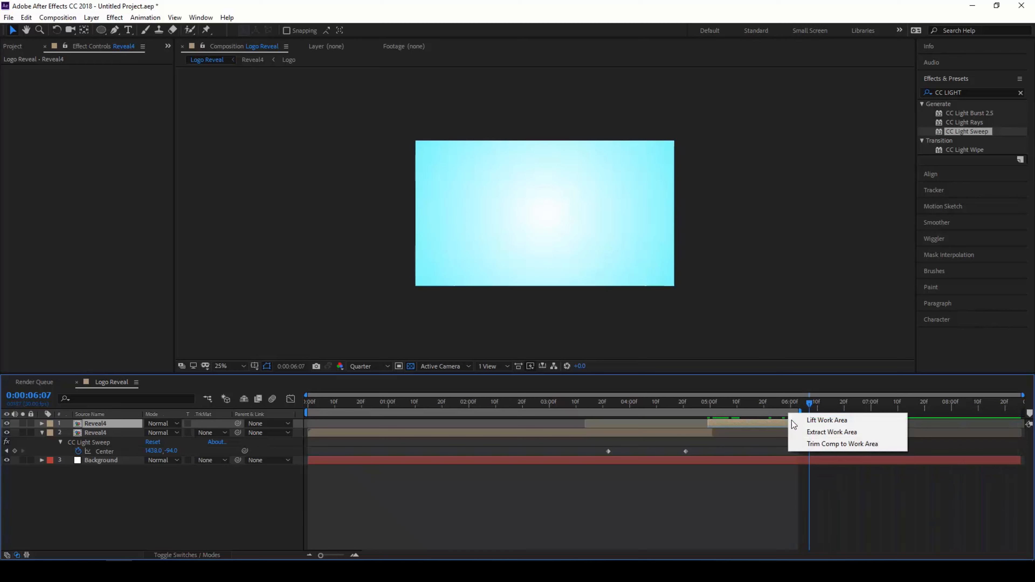
{"action": "left_click", "coordinate": [801, 447]}
{"action": "left_click", "coordinate": [305, 404]}
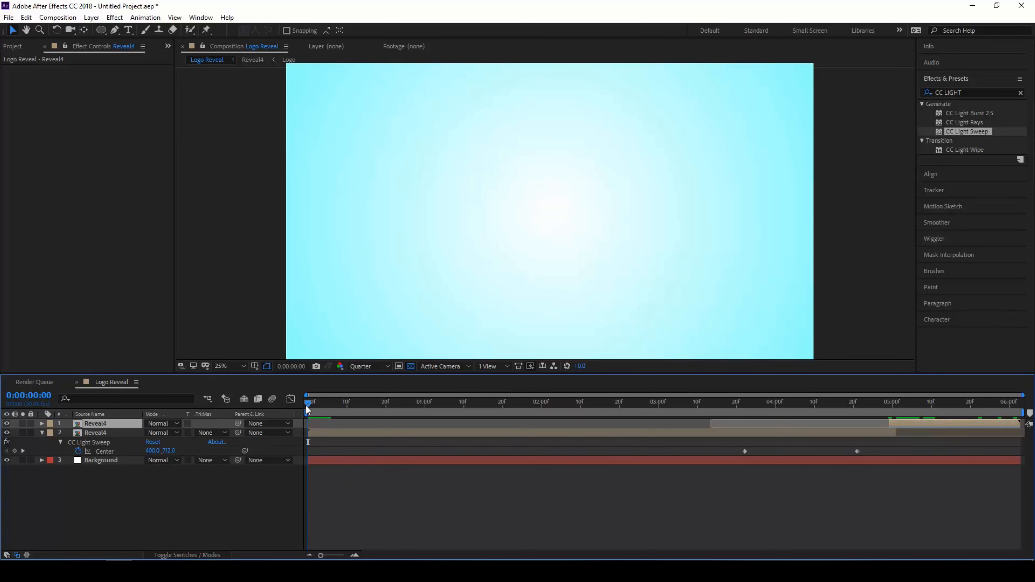
{"action": "key", "text": "space"}
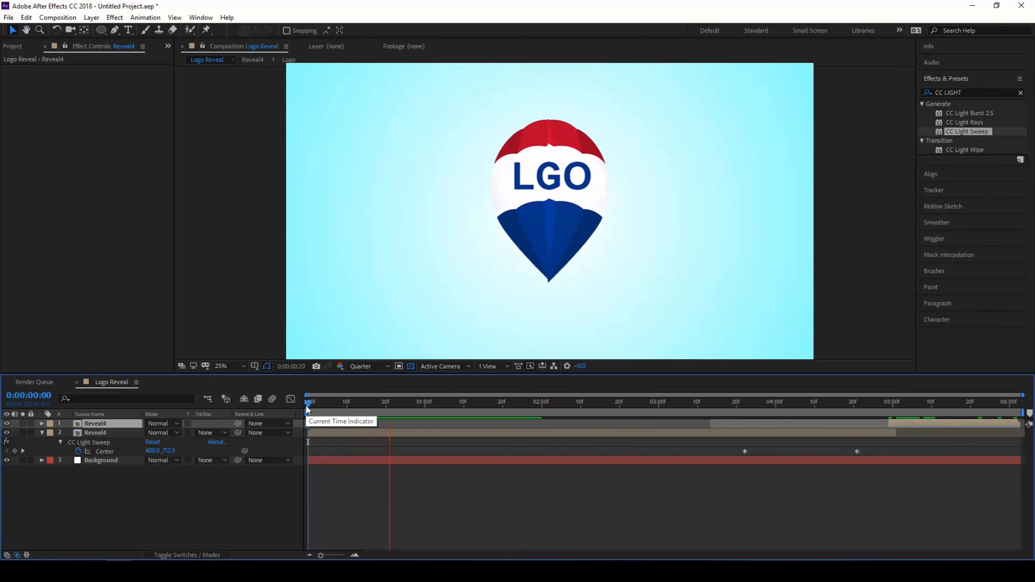